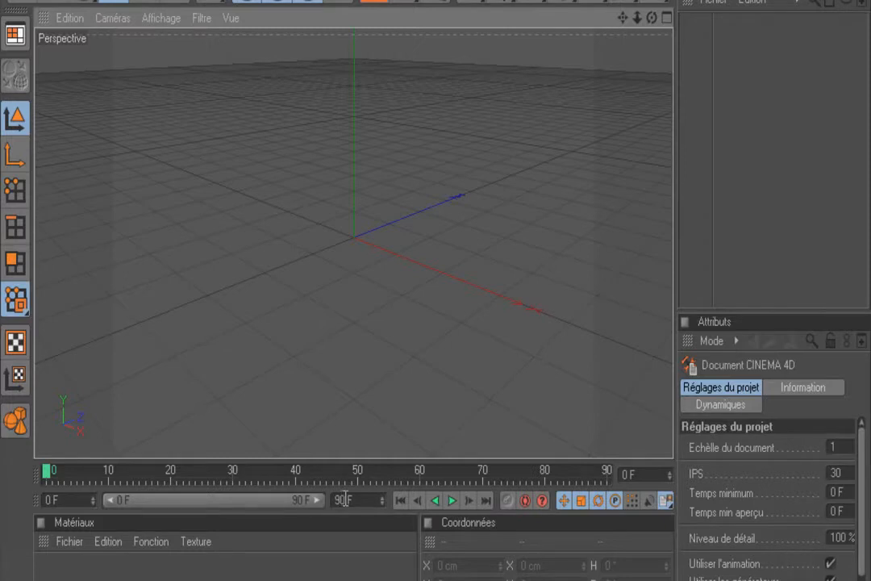
drag(345, 500, 321, 499)
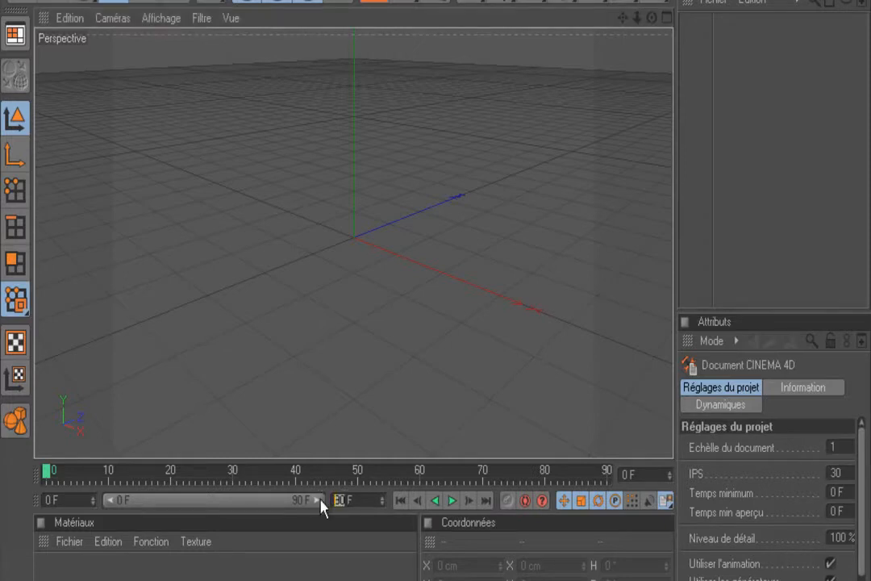
click(305, 561)
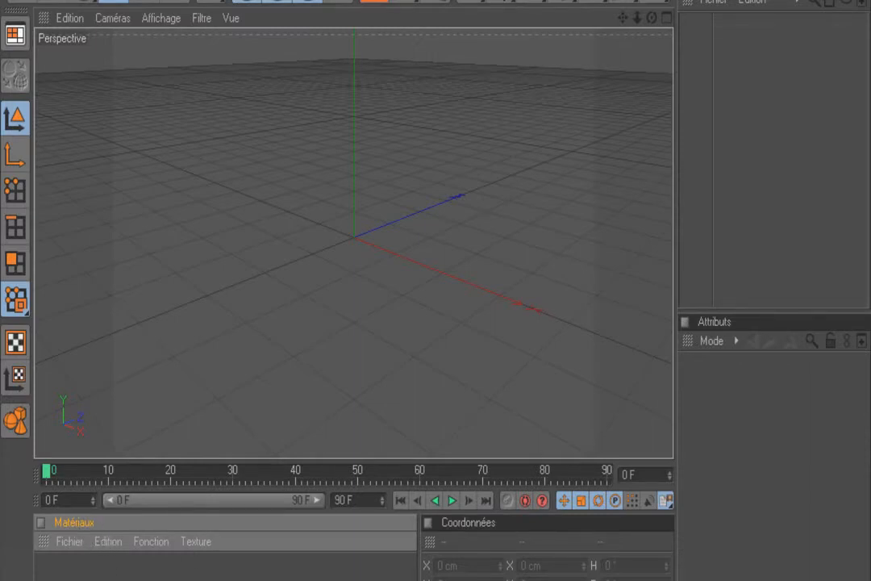
click(467, 0)
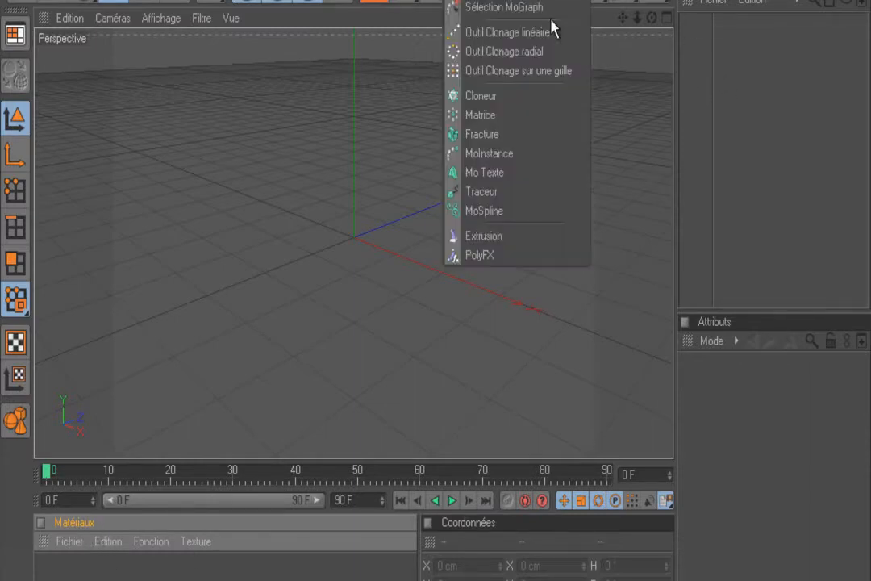
click(595, 32)
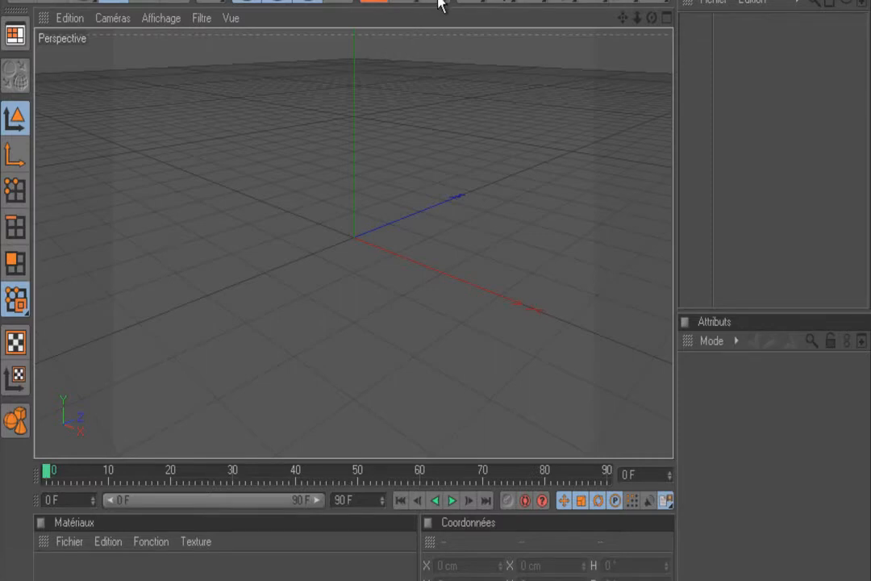
- Configure the render output with the HDV/HDTV 720 29.97 film preset and set the frame range to all images (Toutes les images)
click(373, 2)
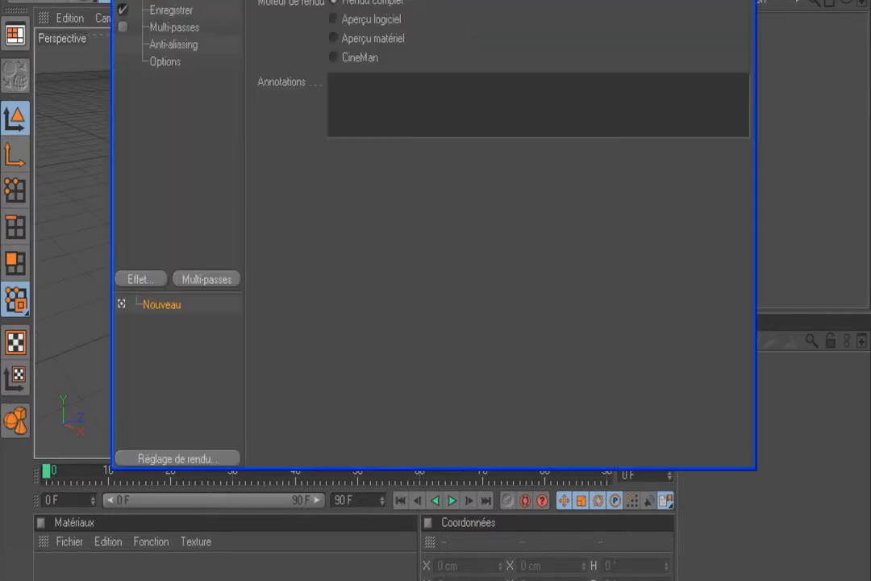
click(169, 1)
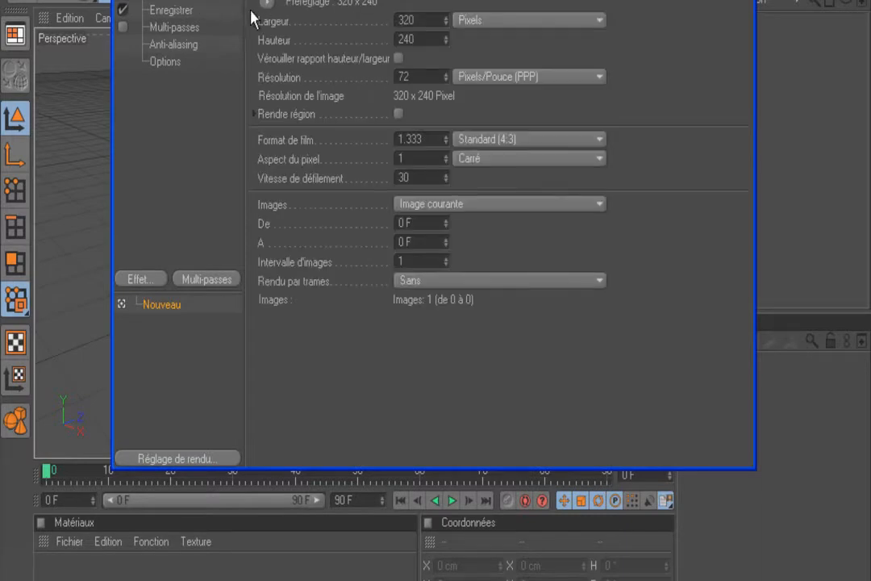
click(267, 4)
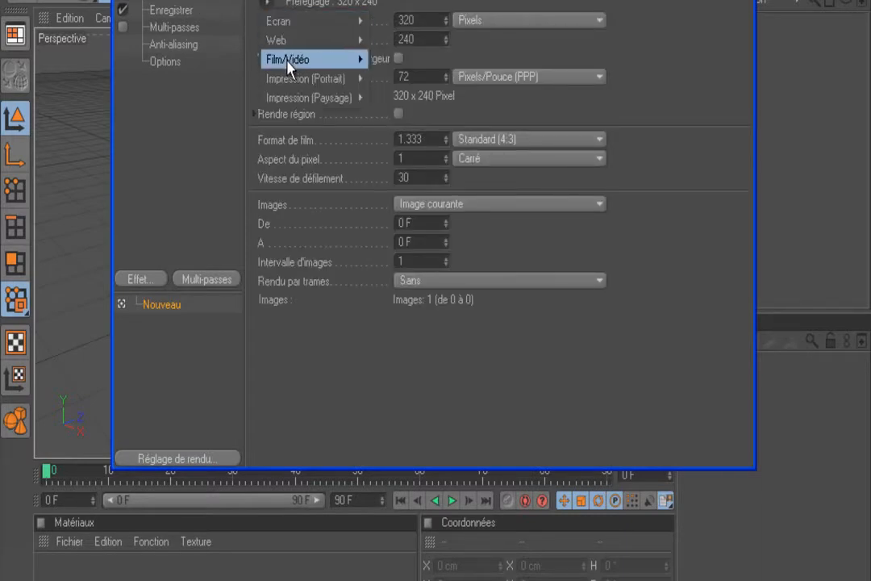
mouse_move(292, 59)
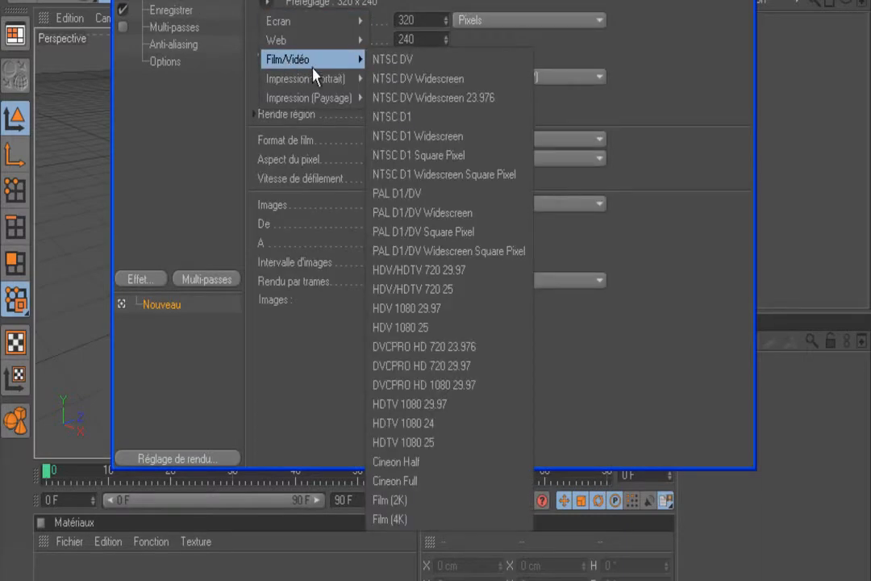
click(476, 276)
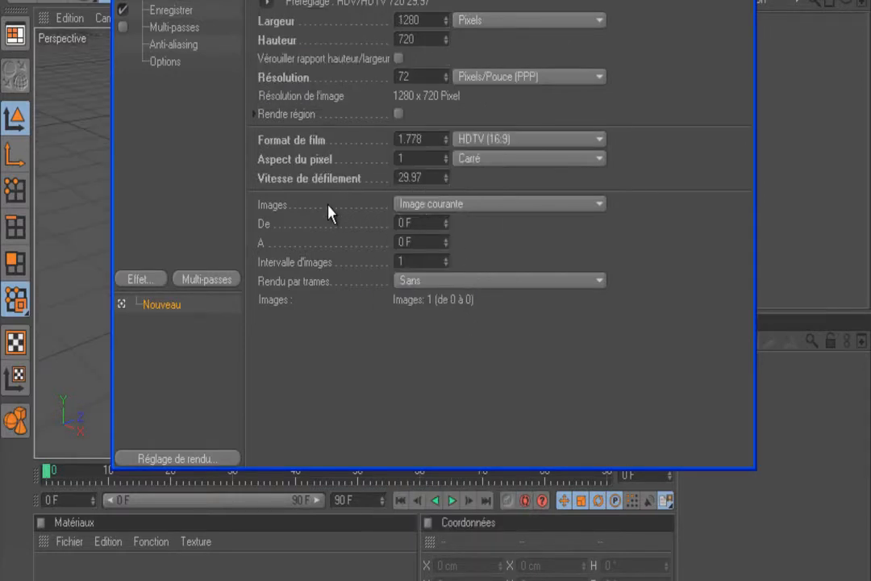
click(467, 206)
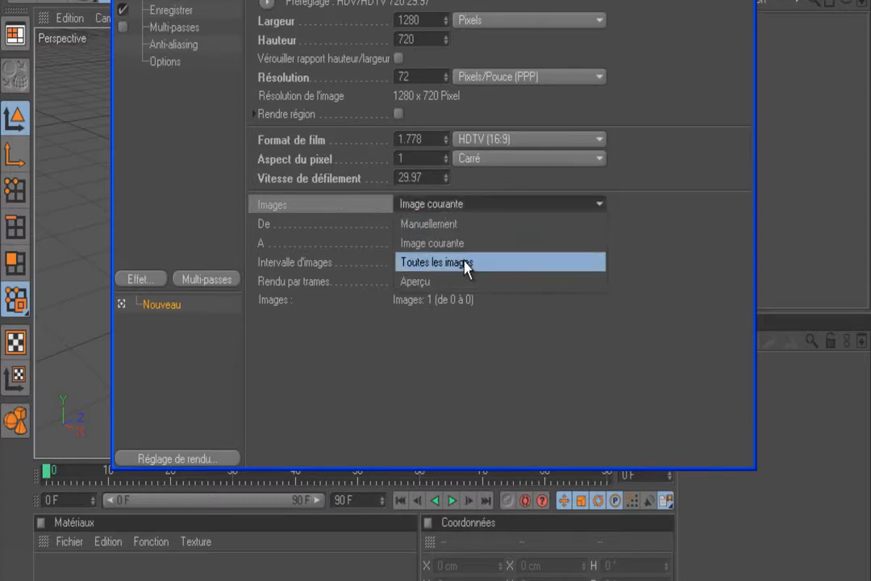
click(465, 262)
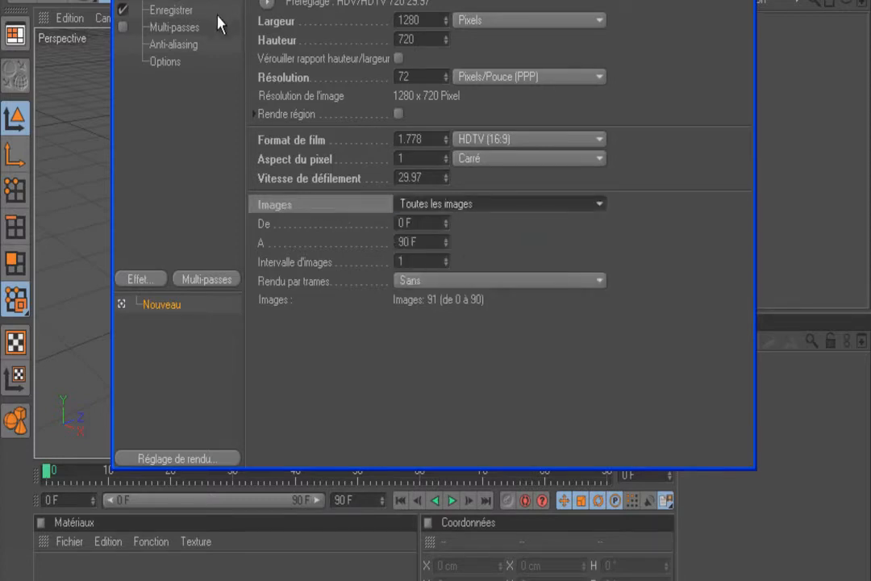
- Name the rendered output file "intro pour mon tuto fctutofr" in the render's save settings
click(174, 10)
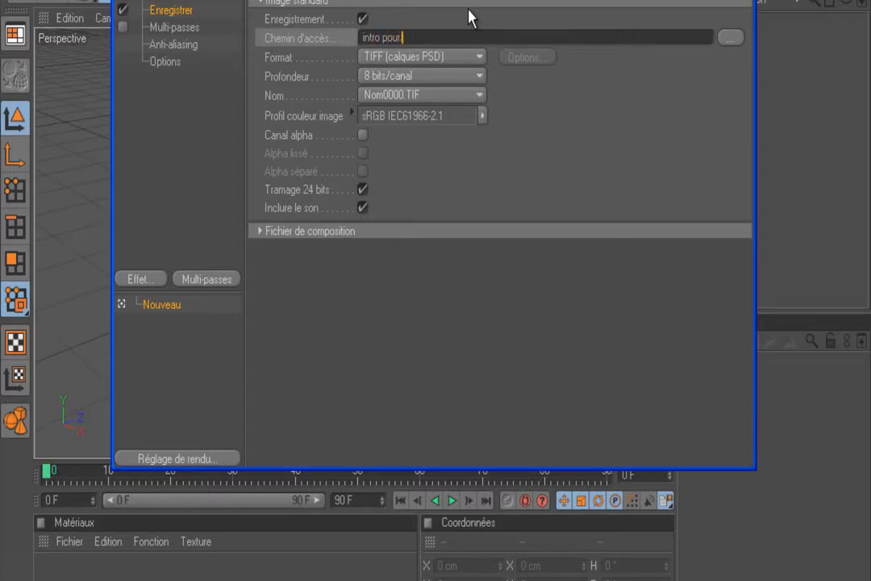
text(mon tuto fctutof)
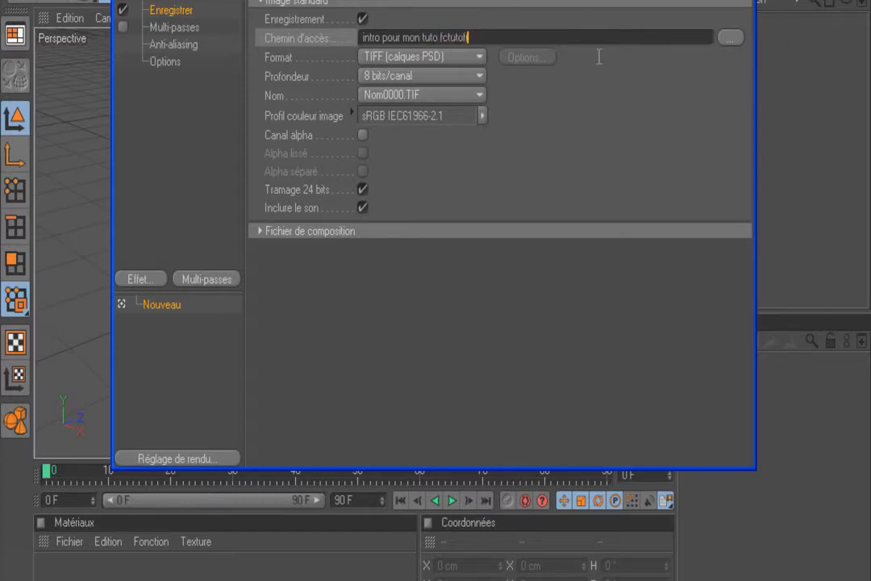
key(Return)
- Set the render's file format to Film QuickTime and save the output path in the Cinema 4D R12 program folder
click(378, 57)
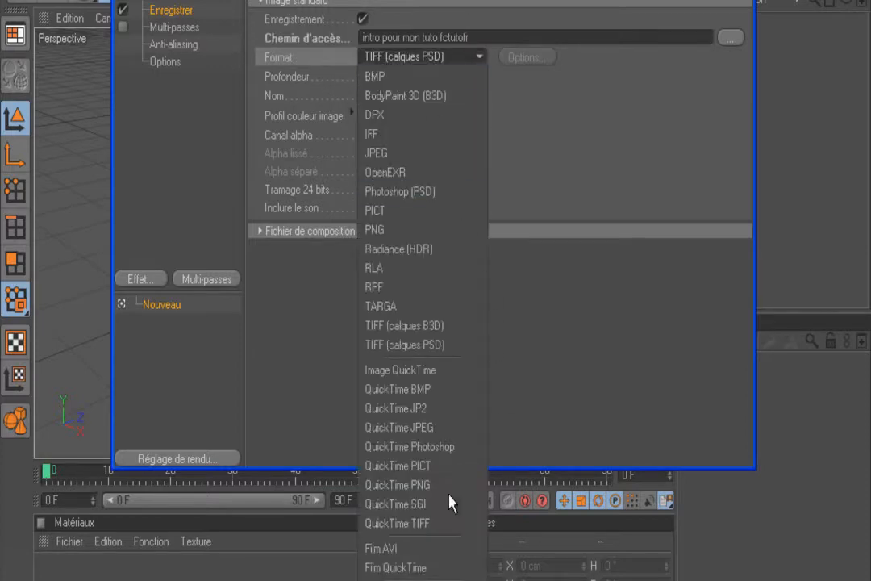
click(406, 567)
click(731, 37)
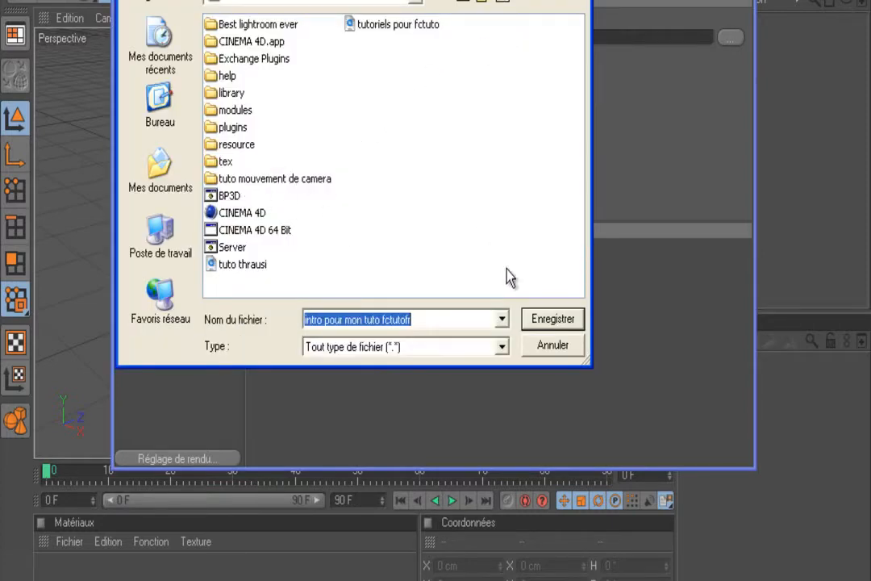
click(555, 321)
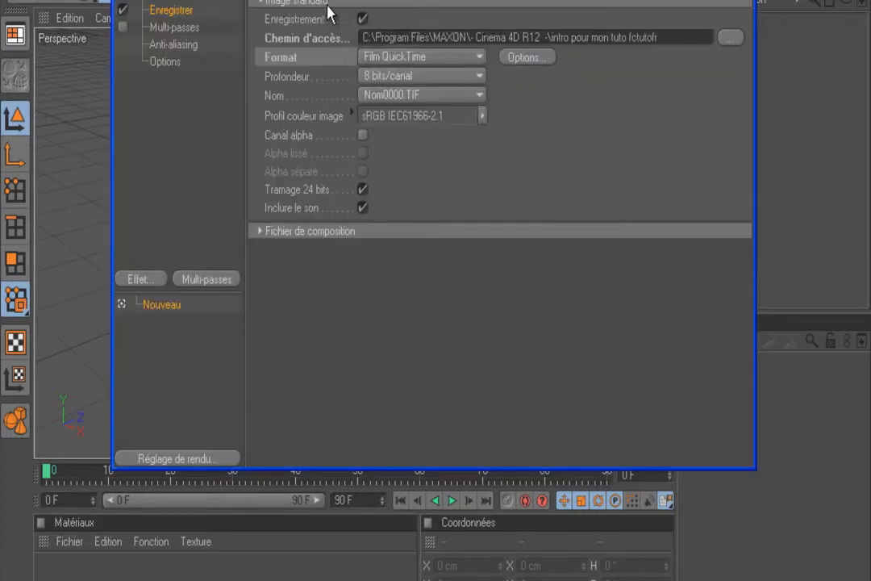
- Set the render's anti-aliasing to Au mieux with a maximum level of 2x2, and close the render settings
click(178, 46)
click(436, 4)
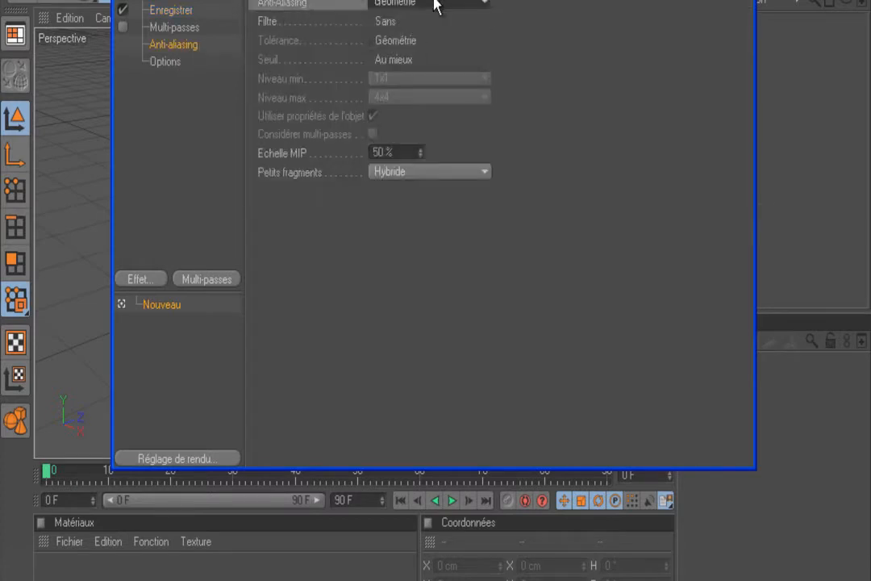
click(426, 61)
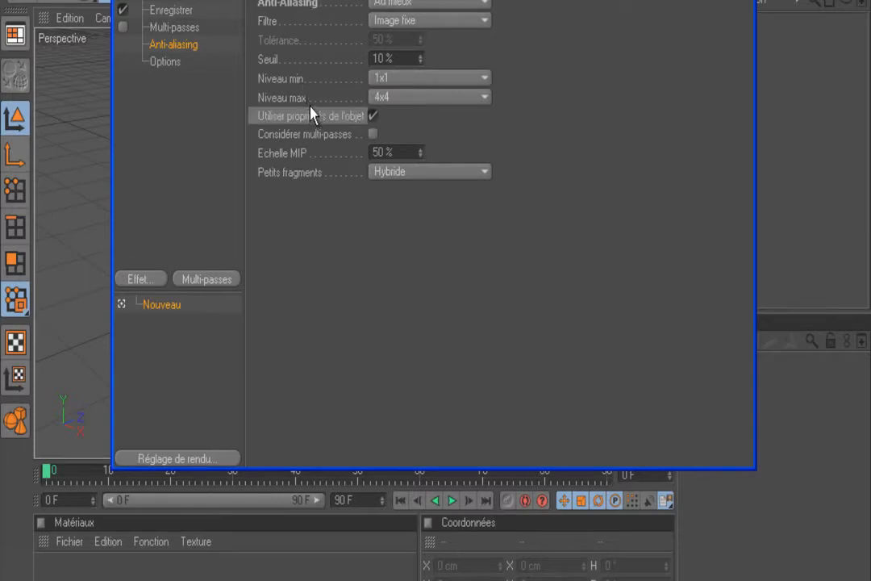
click(379, 96)
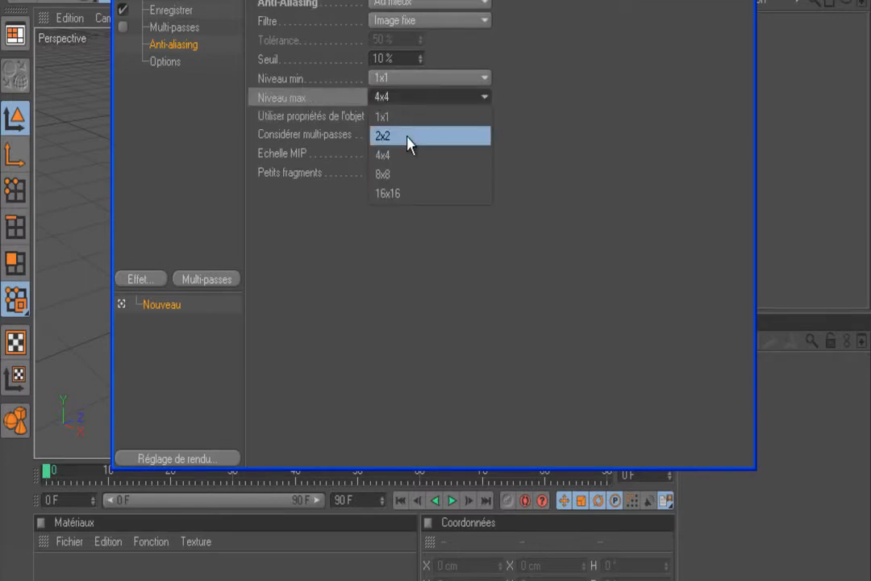
click(409, 137)
click(744, 1)
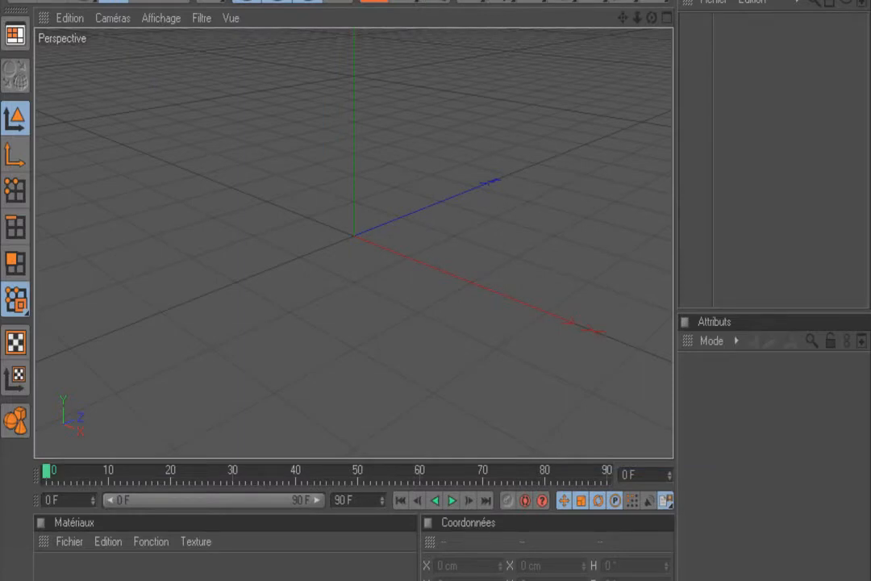
- Add a Mo Texte object and move it to about X -792 cm, Y 42 cm, Z -112 cm
click(453, 2)
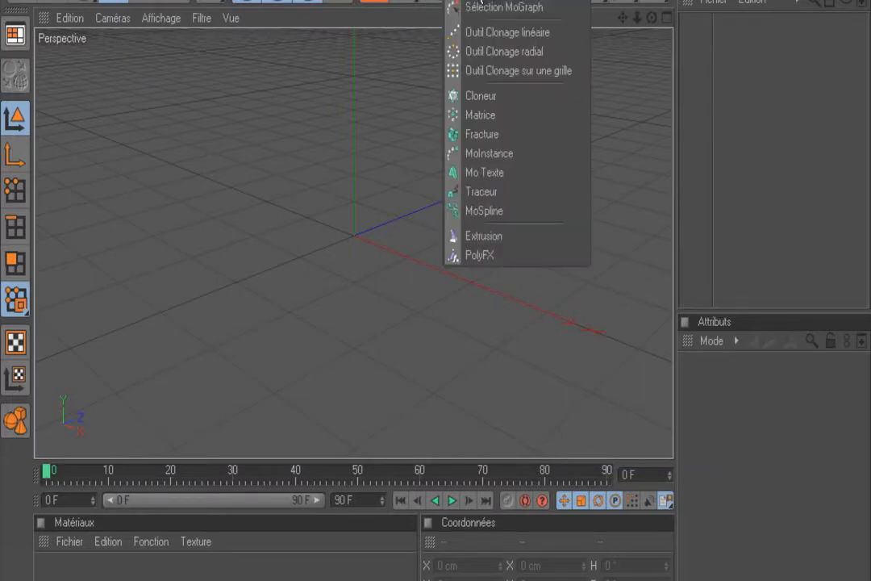
click(508, 179)
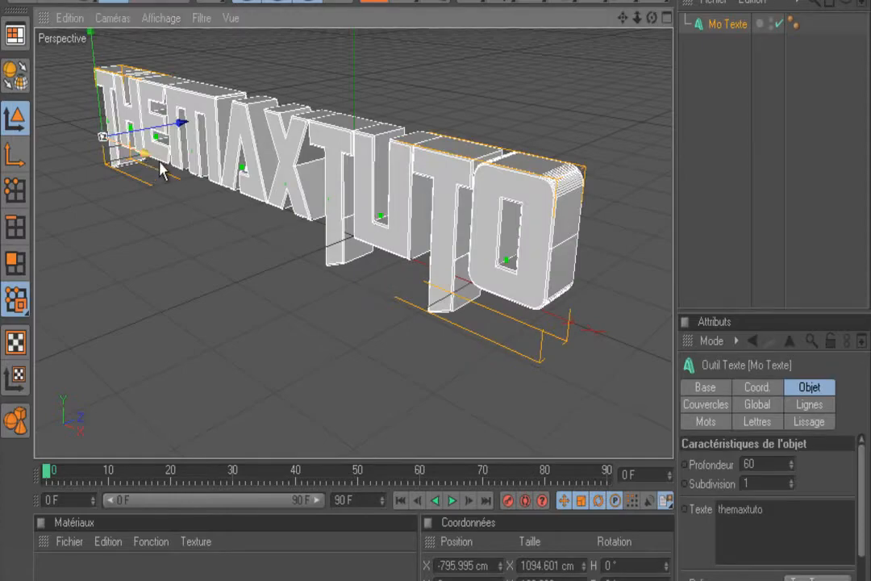
drag(160, 167, 438, 299)
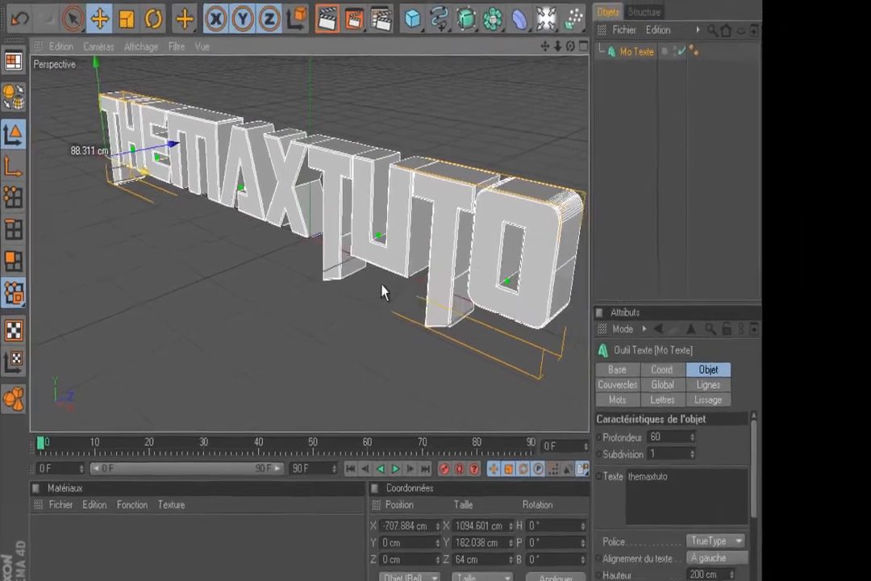
drag(383, 292, 370, 287)
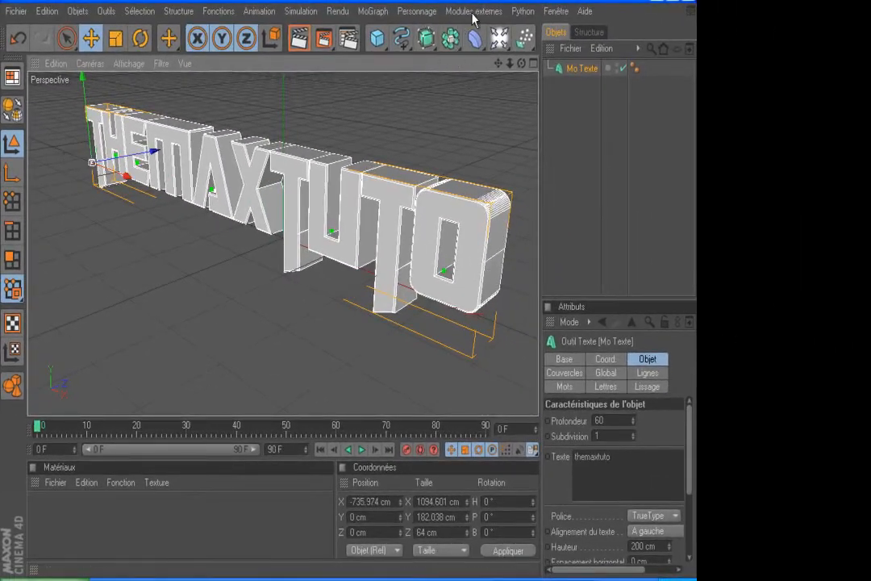
drag(384, 242, 340, 291)
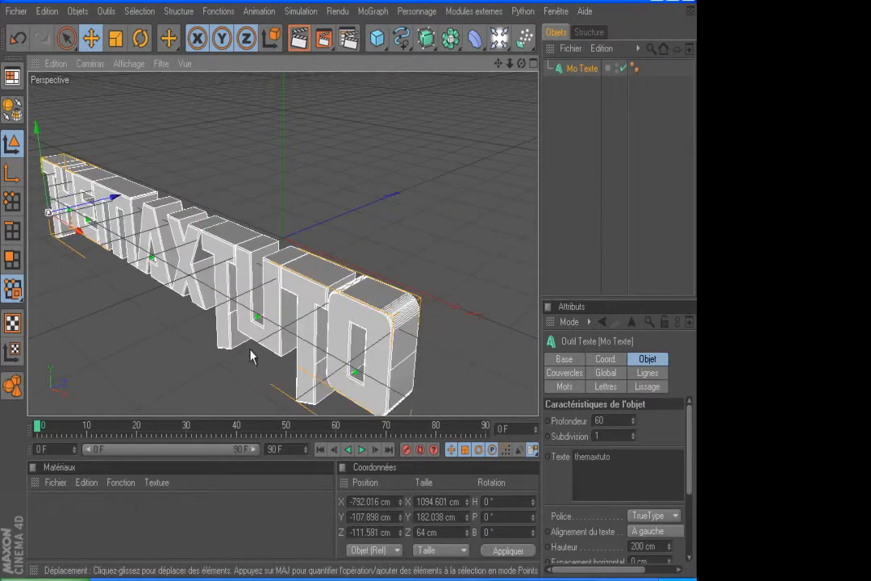
drag(41, 171, 352, 282)
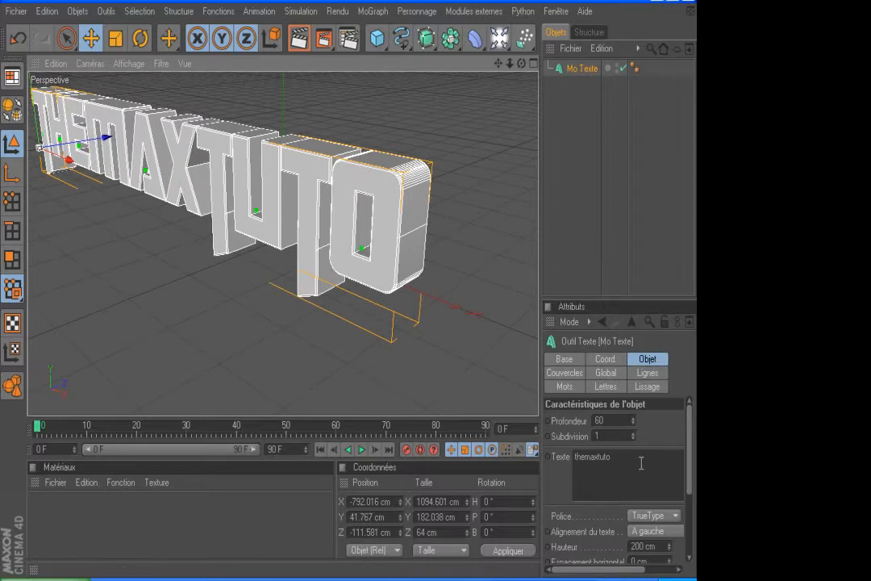
- Replace the Mo Texte object's text with "texte"
drag(642, 464, 551, 455)
text(texte)
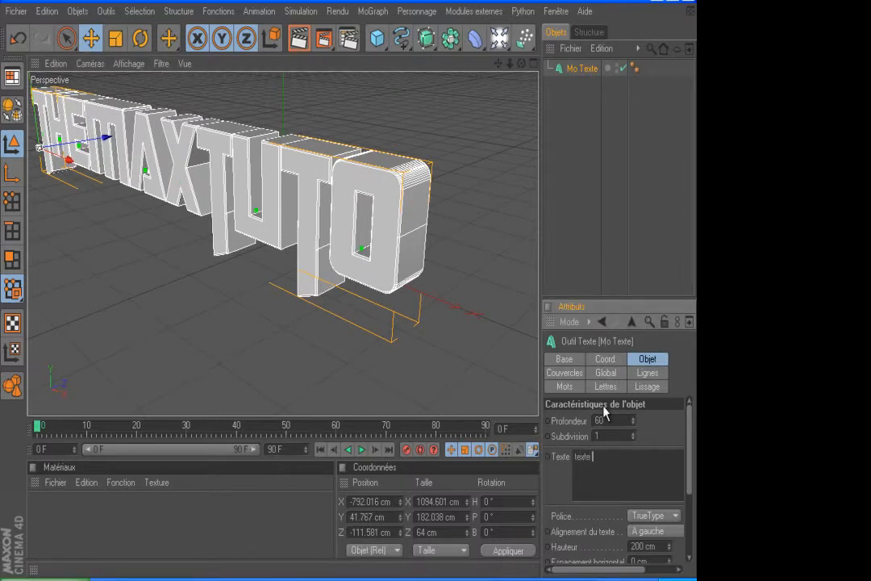
key(Return)
click(170, 232)
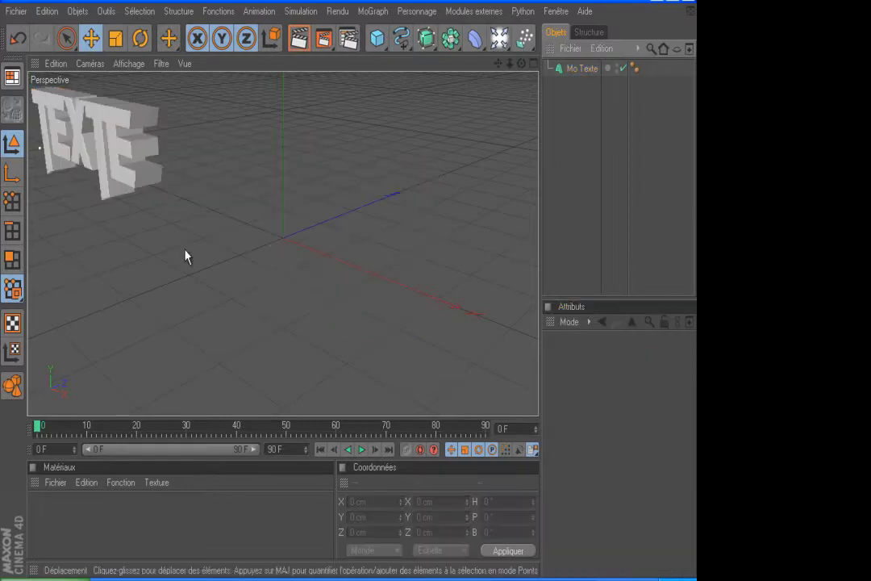
- Move the "texte" object along the X axis towards the scene centre, to about X -289 cm
click(101, 154)
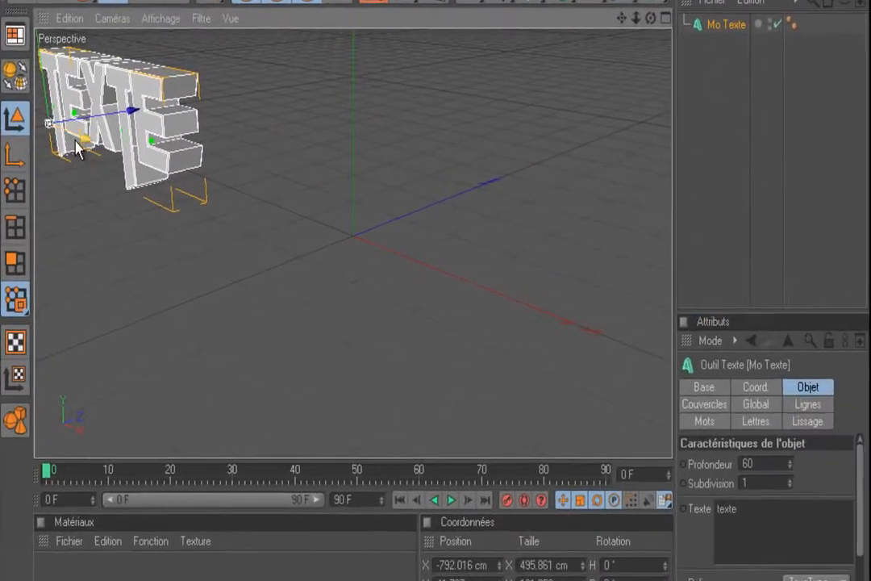
drag(76, 149, 440, 296)
drag(240, 168, 437, 296)
drag(652, 19, 484, 339)
double_click(773, 517)
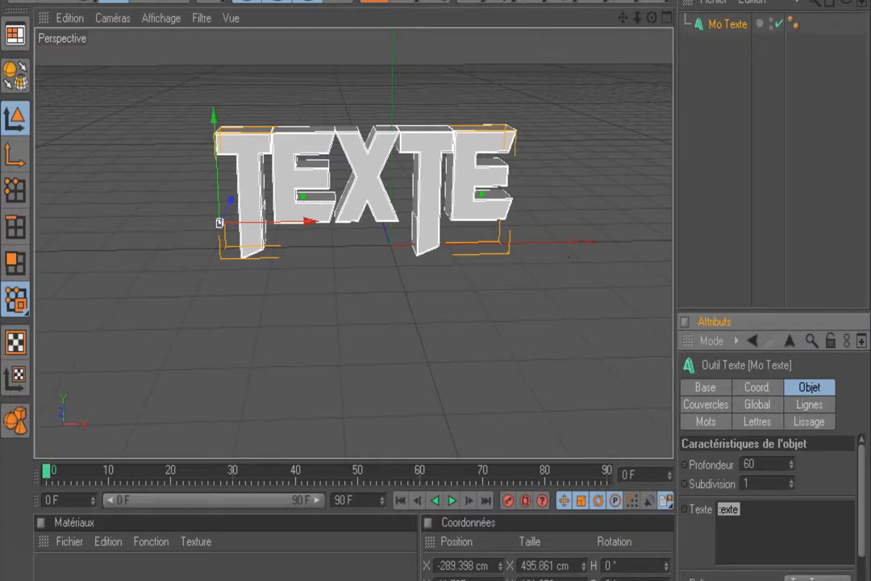
- Add a new Mo Texte object and delete the earlier "texte" one
click(464, 0)
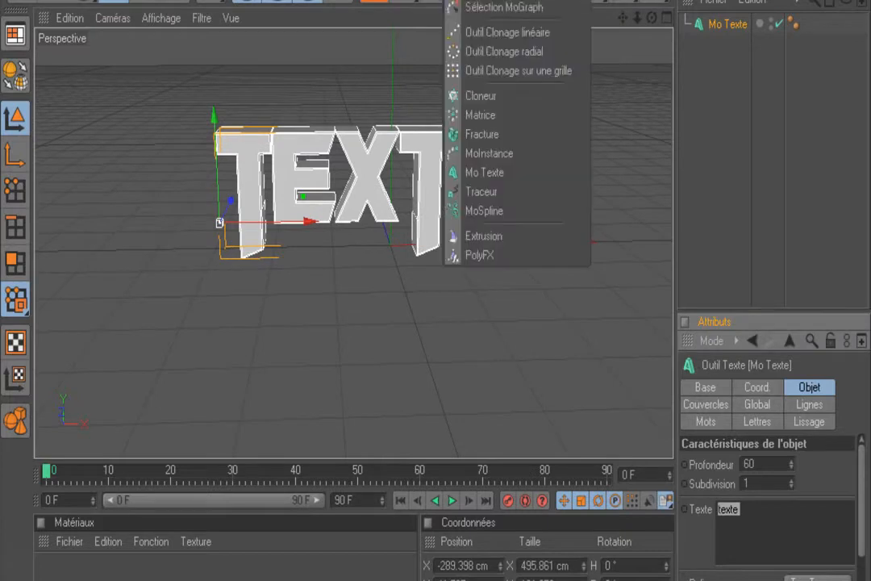
click(509, 171)
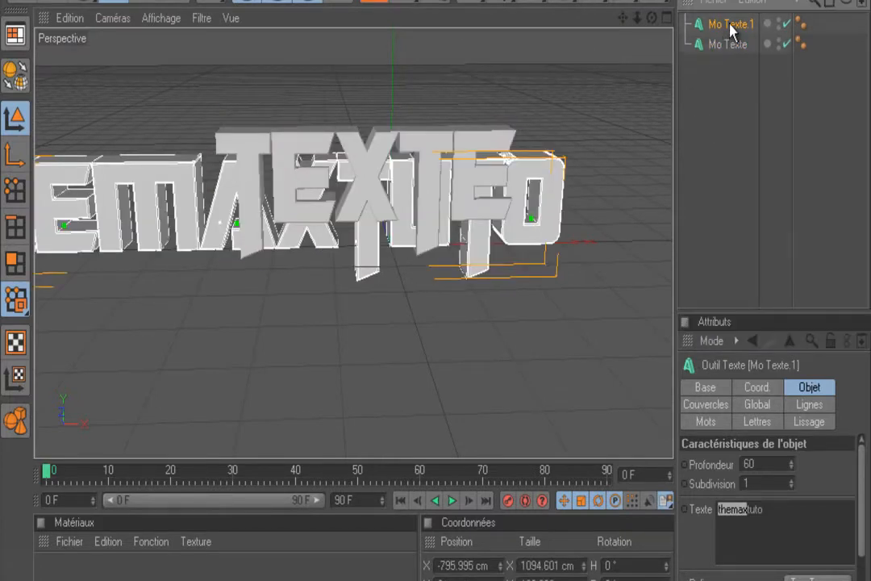
click(729, 45)
key(Delete)
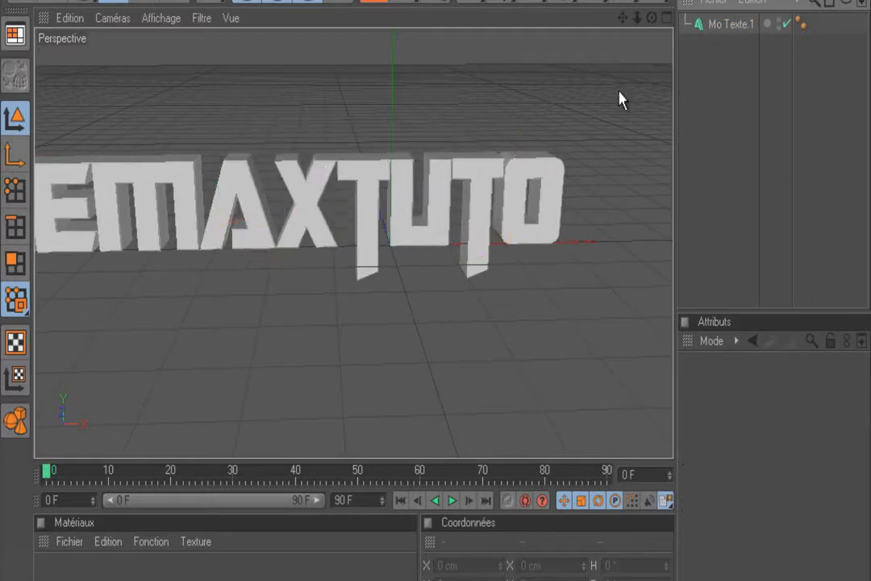
- Move the new Mo Texte object along the X axis to about X -582 cm, centring it in the scene
click(314, 231)
scroll(73, 254, down, 2)
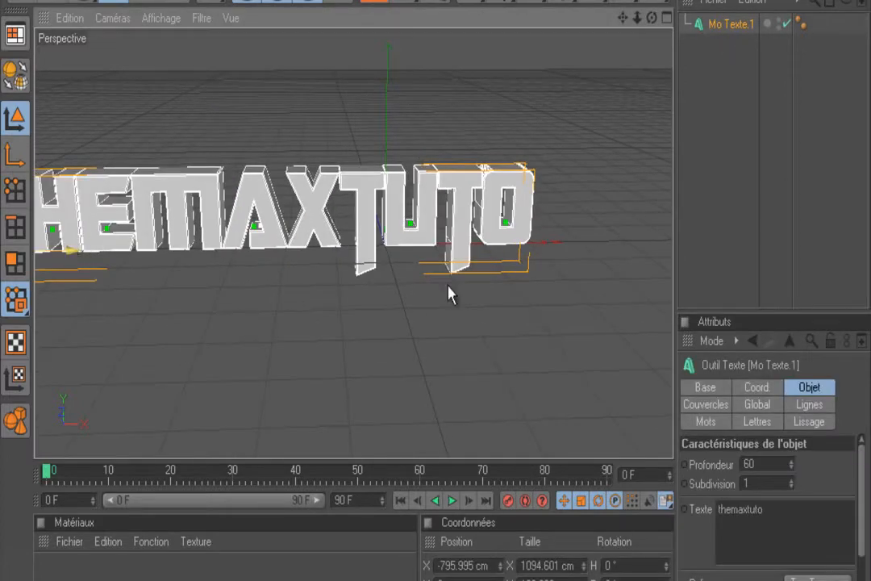
drag(72, 251, 184, 249)
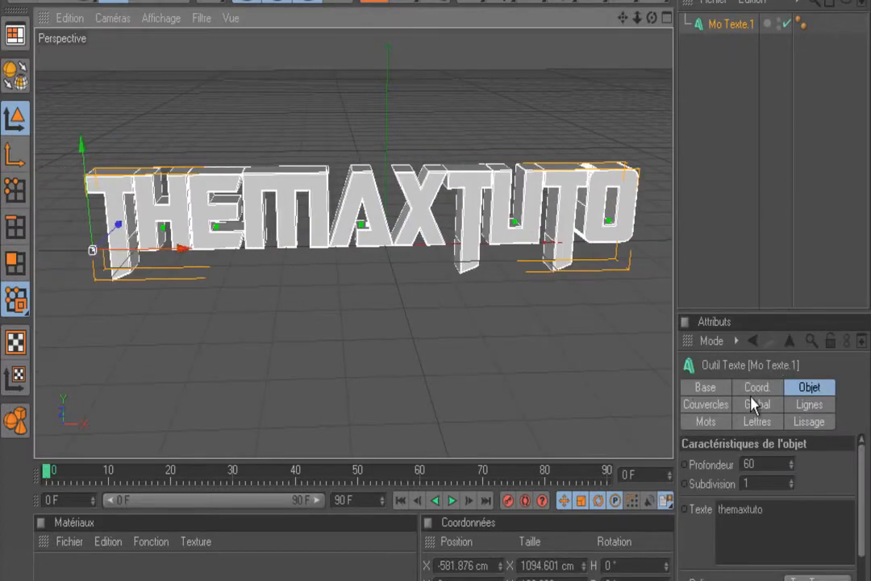
double_click(754, 509)
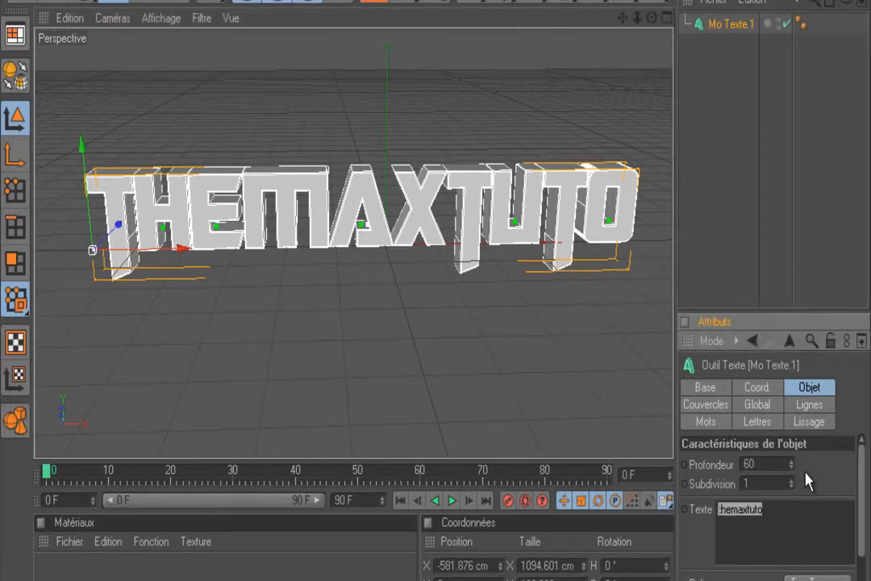
double_click(774, 464)
click(702, 408)
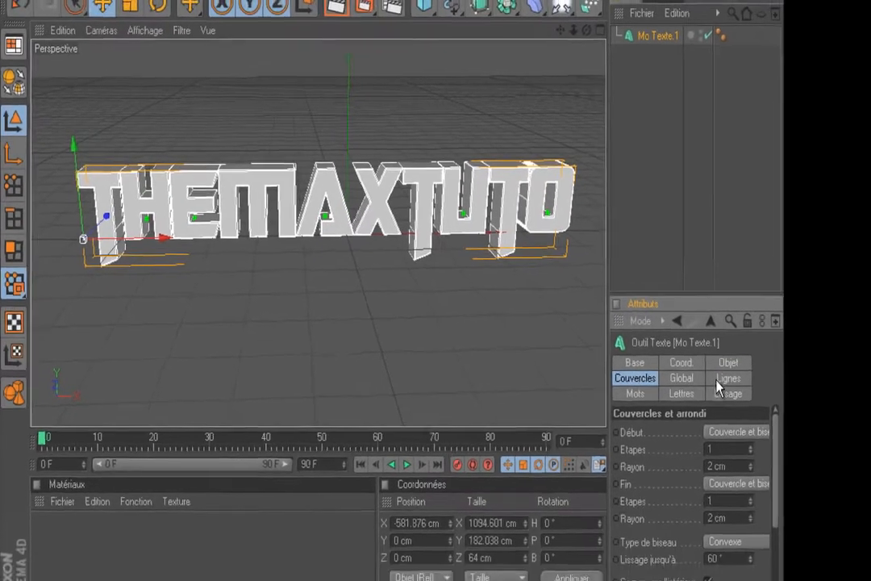
click(810, 387)
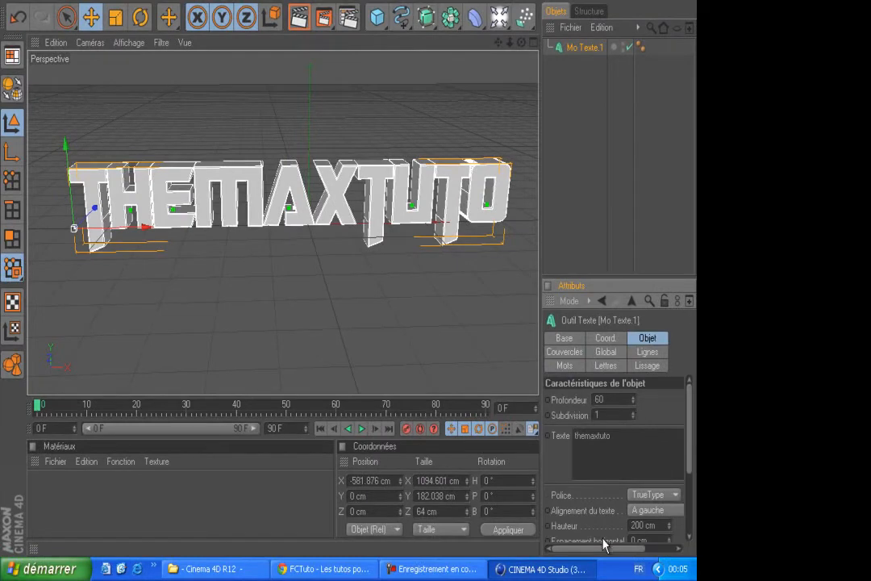
drag(626, 554, 667, 550)
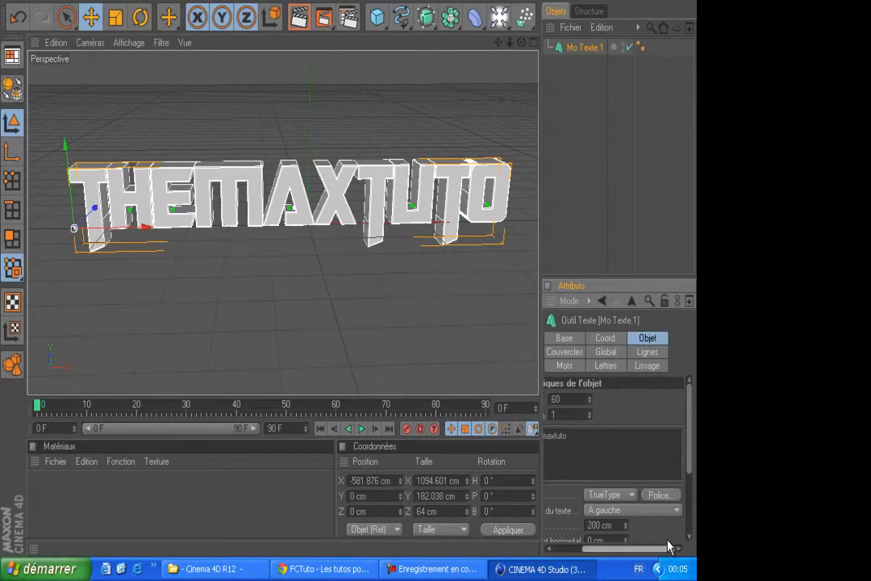
- Define the active Mo Texte object as the default object type and accept the confirmation
click(591, 301)
mouse_move(605, 316)
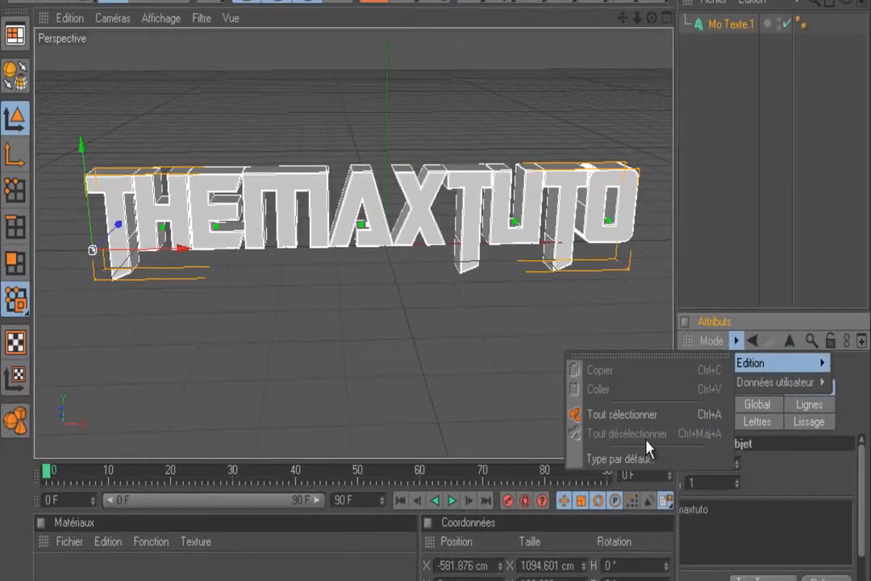
click(558, 427)
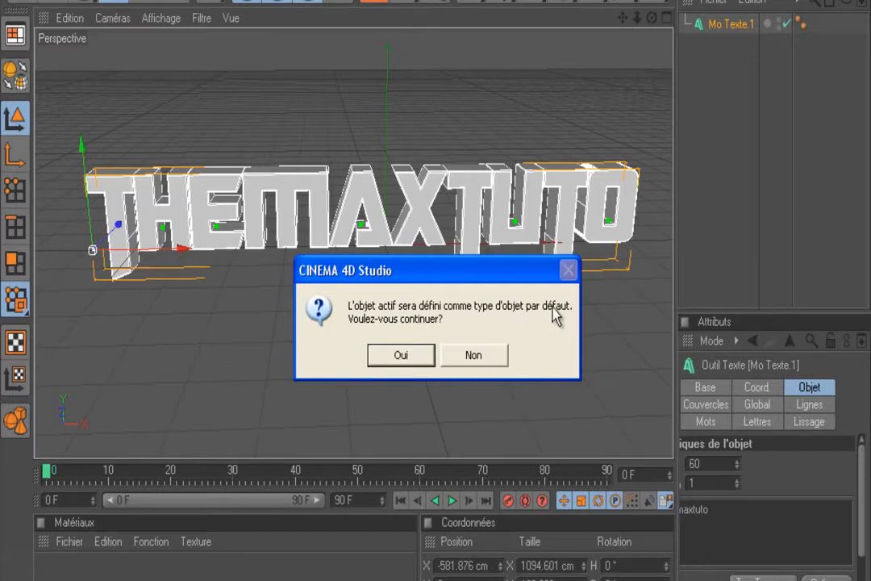
click(416, 360)
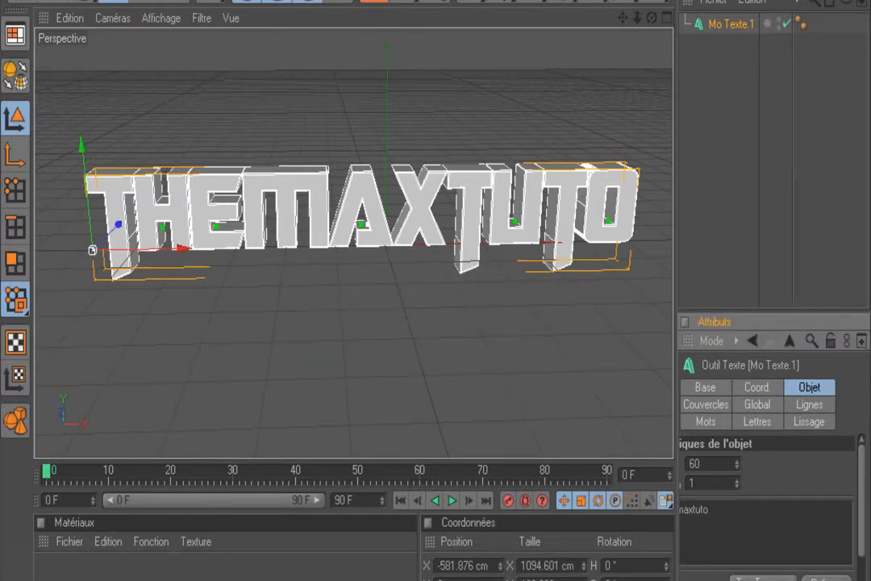
- Move the 3D text along the X axis to about X -614 cm, recentring it in the perspective view
click(471, 3)
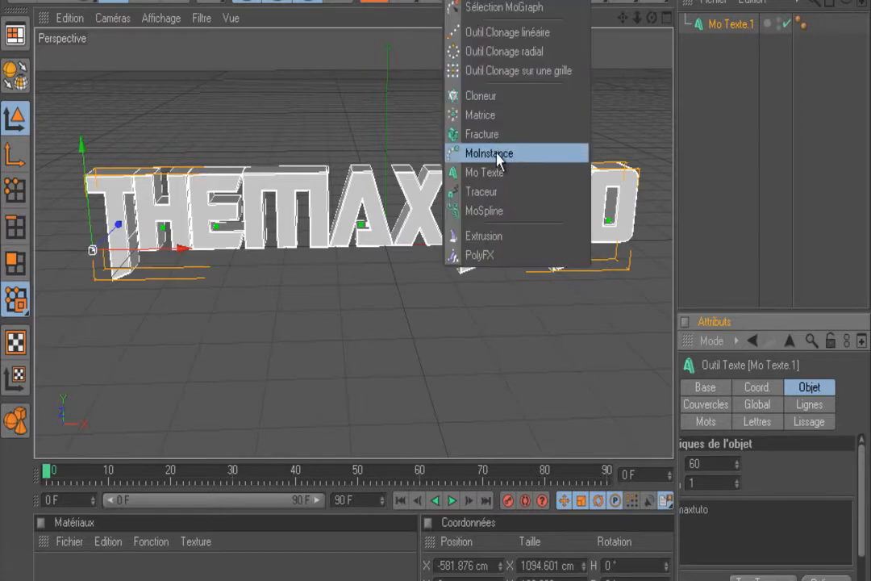
click(728, 151)
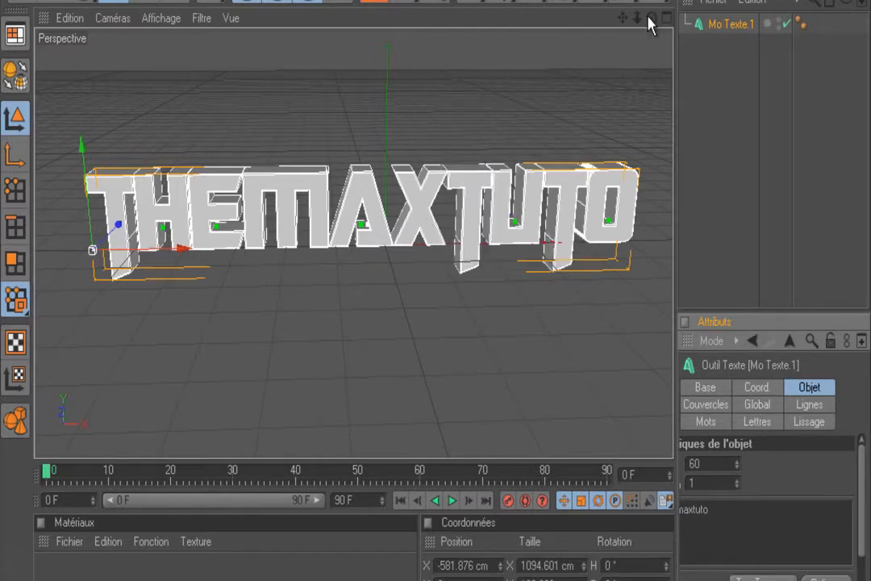
drag(652, 17, 436, 289)
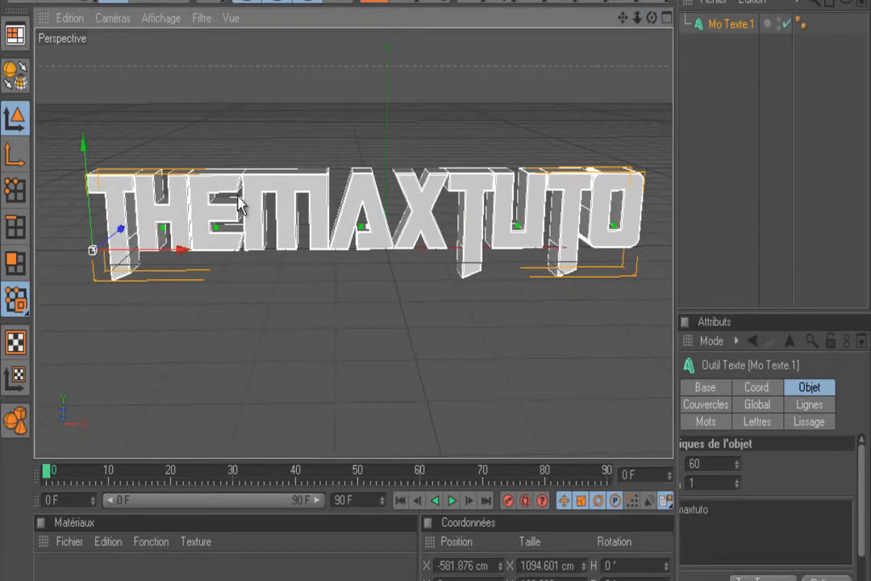
drag(178, 249, 163, 250)
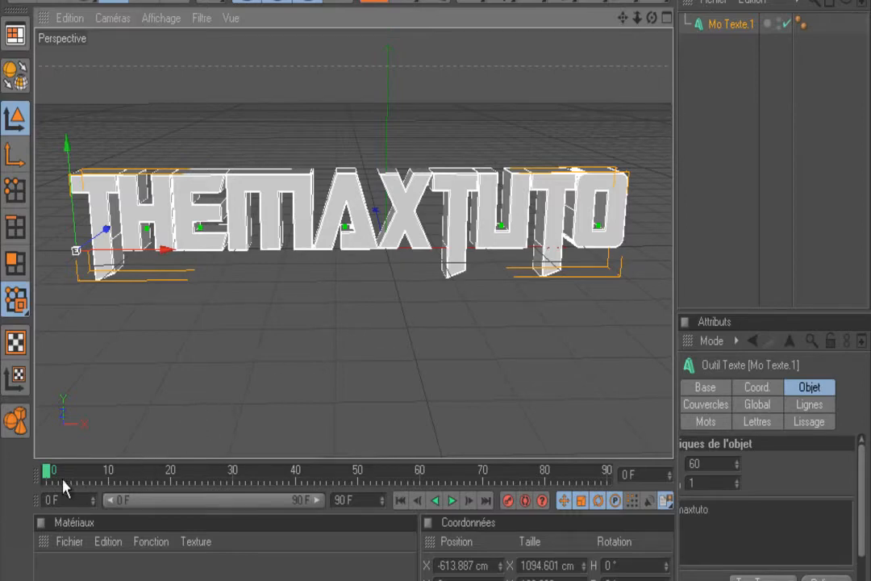
- Set the animation length to 150 frames and extend the visible timeline range to frame 150
double_click(343, 500)
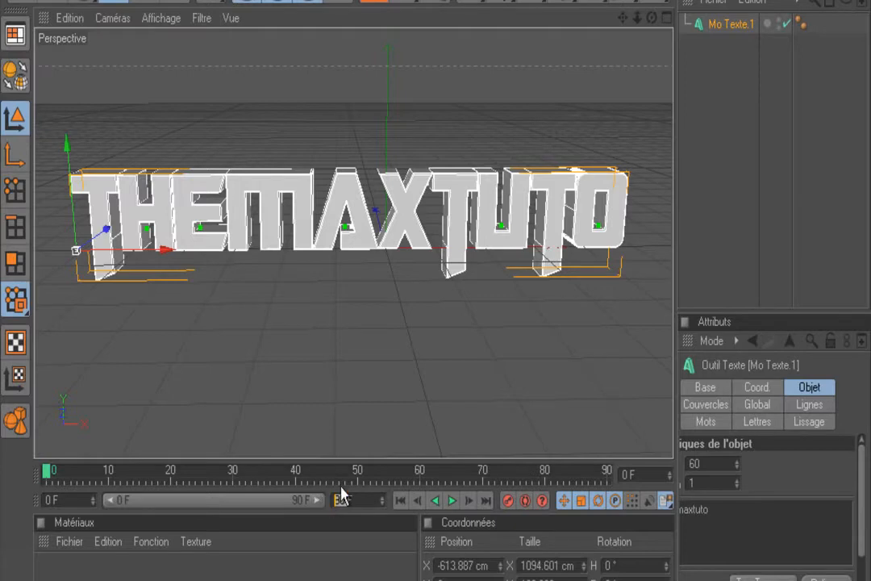
text(30)
text(150 F)
click(311, 554)
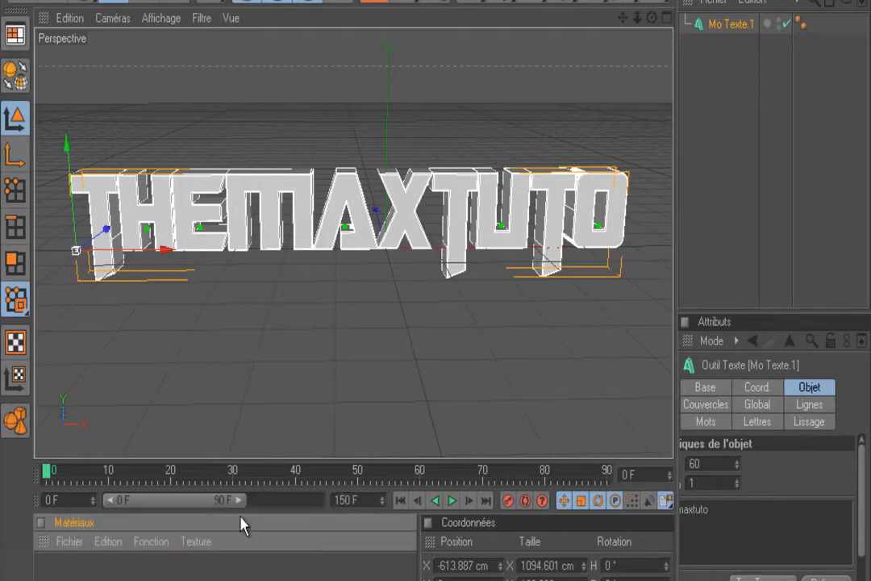
double_click(229, 502)
- Create two new materials for the scene
scroll(346, 305, down, 3)
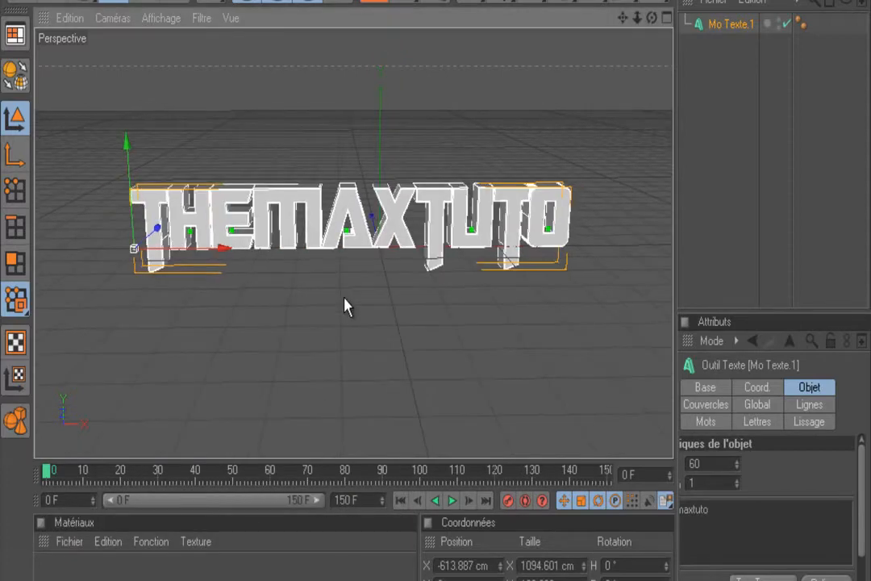
scroll(347, 305, down, 2)
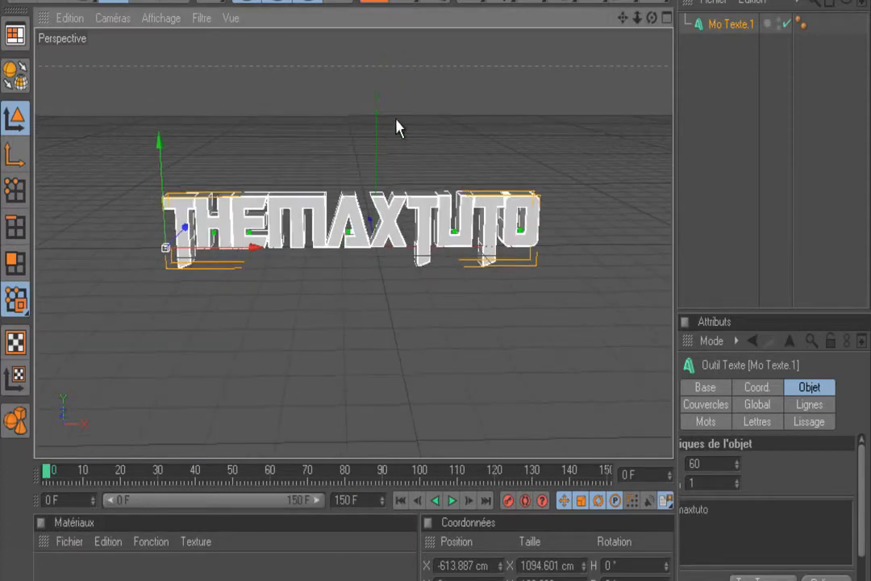
click(68, 542)
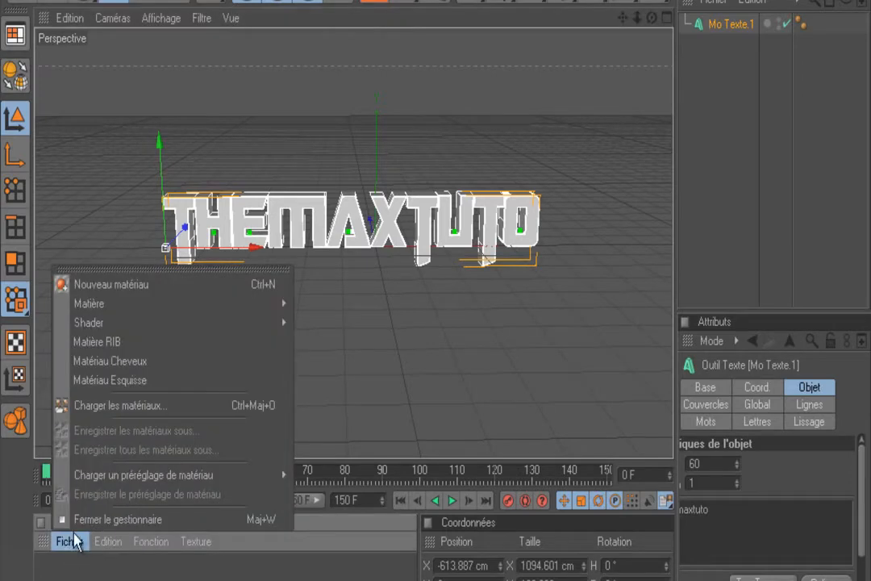
click(120, 289)
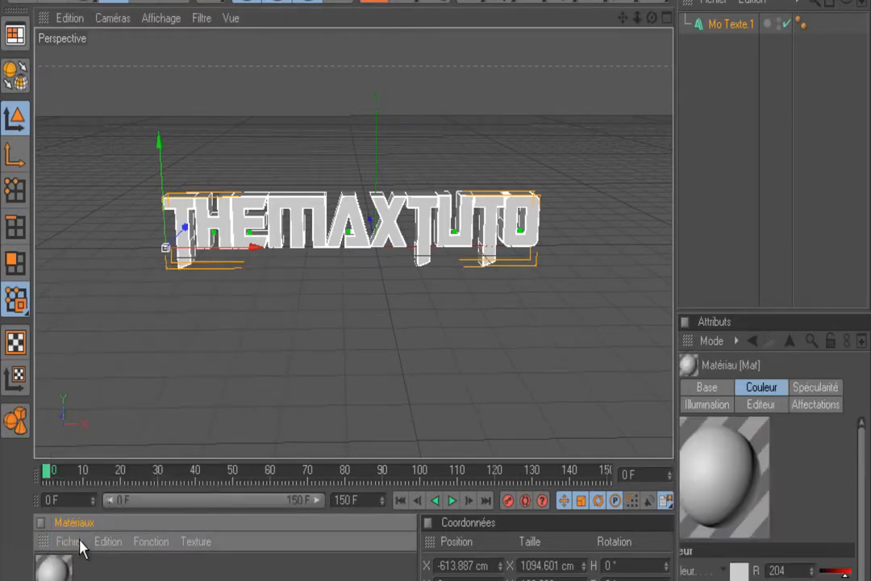
click(68, 543)
click(167, 290)
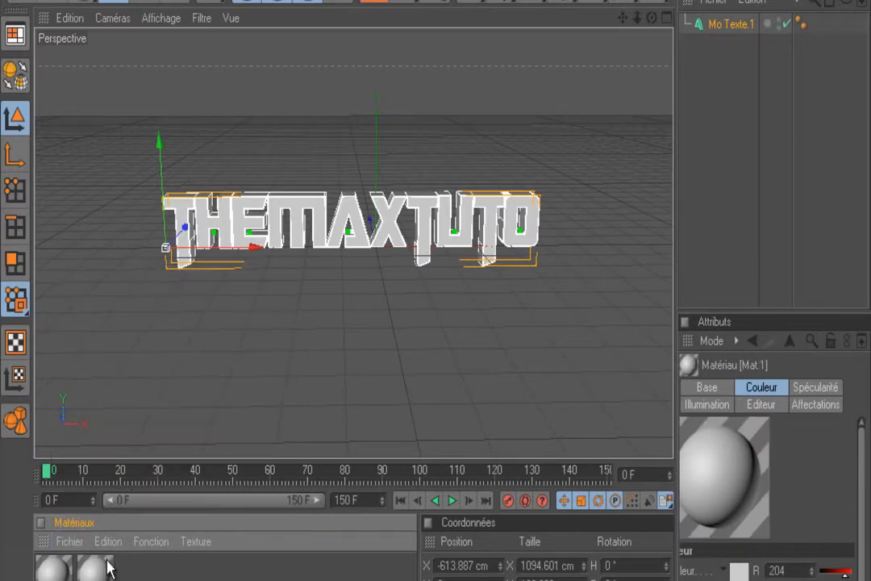
- Set the colour of material "Mat" to cyan, with hue 178° and RGB 0, 255, 246
double_click(108, 559)
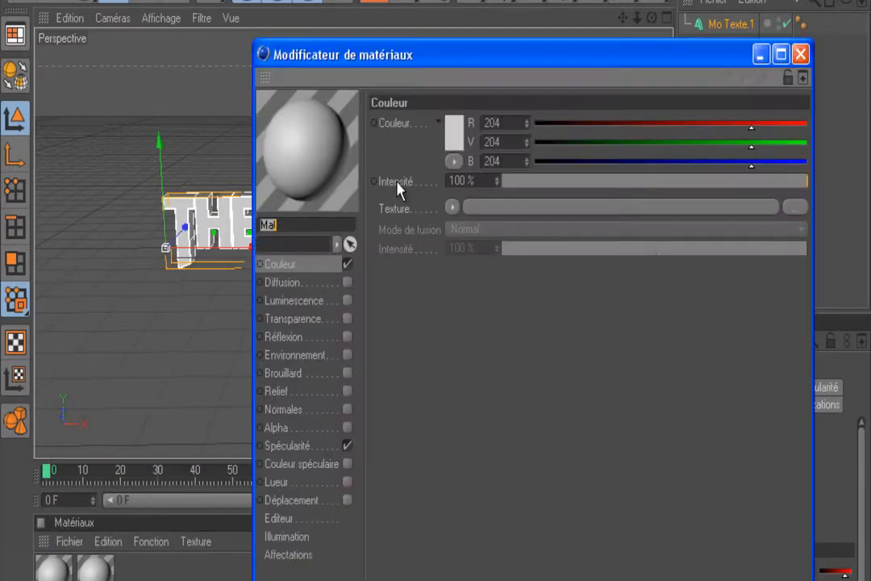
click(450, 142)
drag(457, 152, 503, 63)
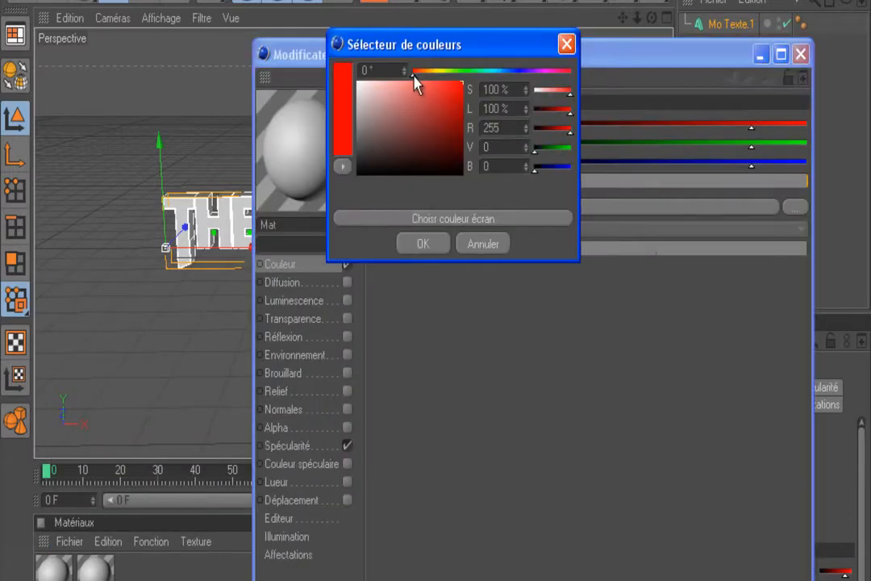
drag(413, 73, 490, 73)
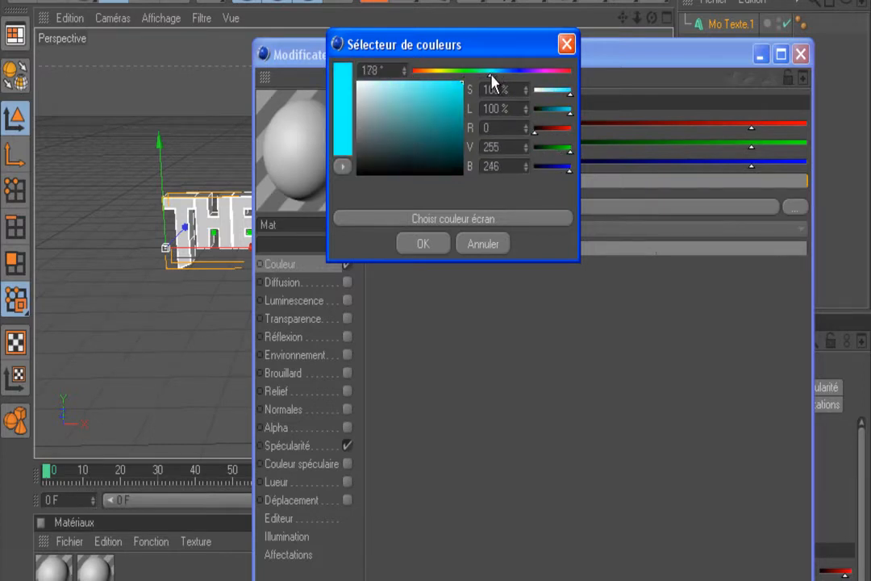
click(423, 244)
- Enable reflection on material "Mat" at 50% intensity and disable its specularity
click(313, 337)
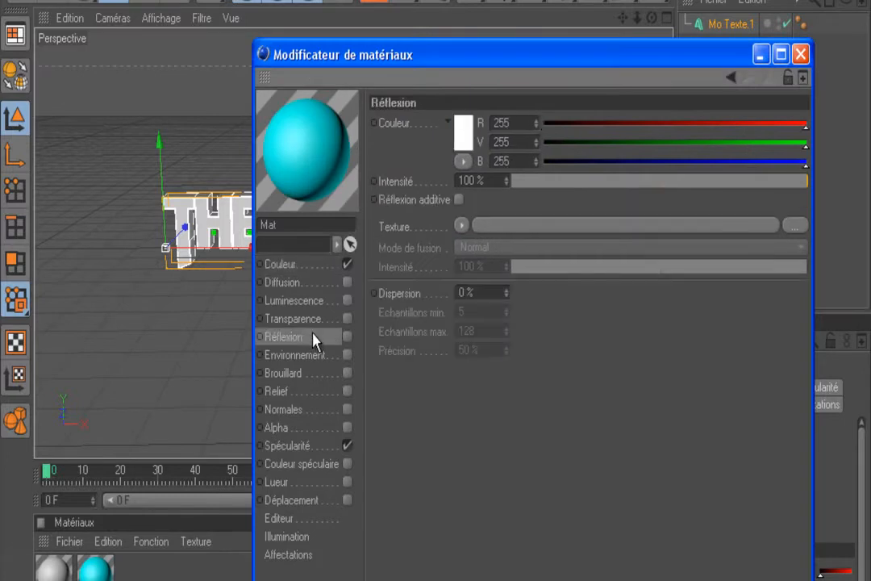
click(347, 339)
click(697, 181)
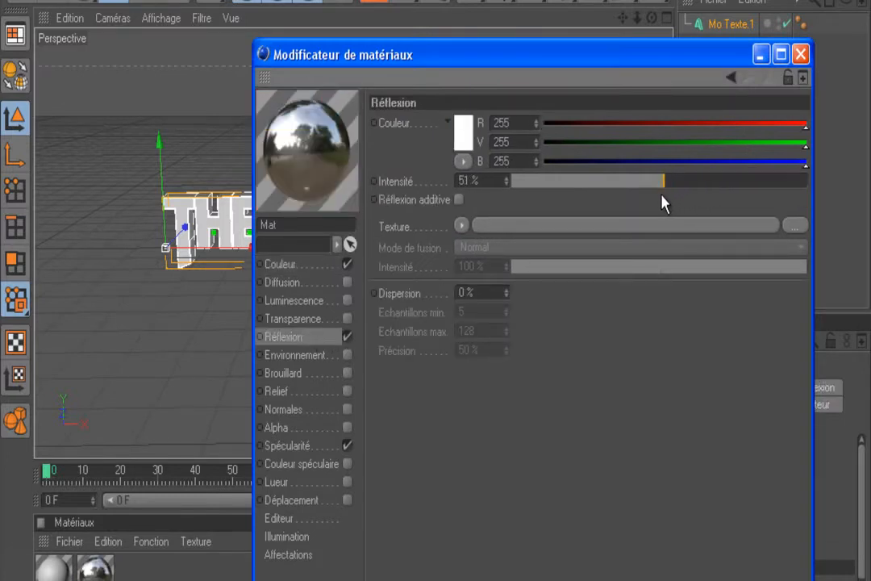
drag(664, 203, 659, 203)
click(347, 446)
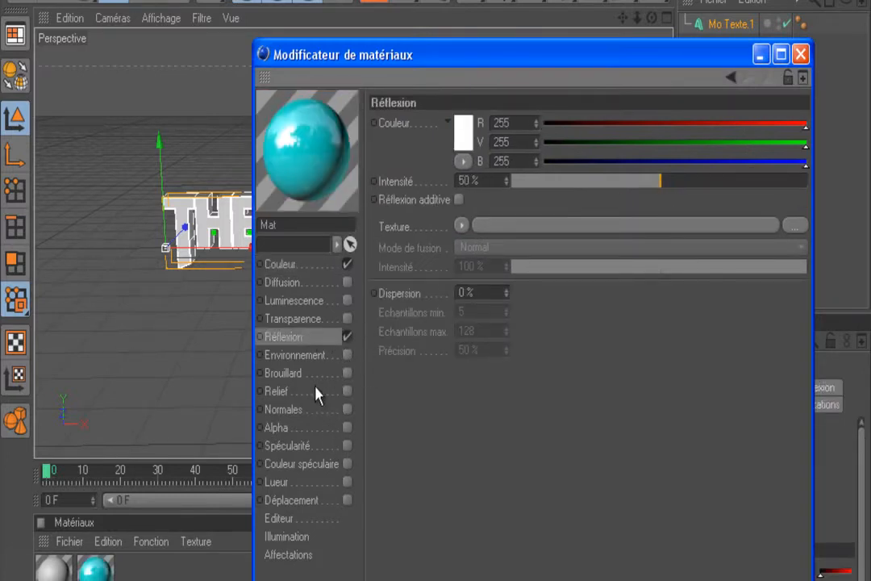
- Enable a white glow on material "Mat" at 50% intensity without using the material colour, and close the material editor
click(355, 482)
click(348, 482)
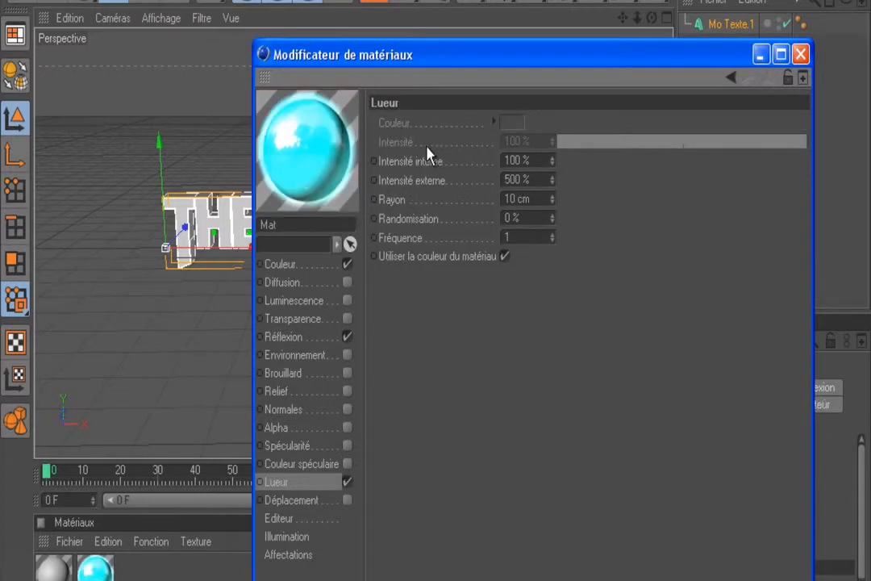
click(409, 144)
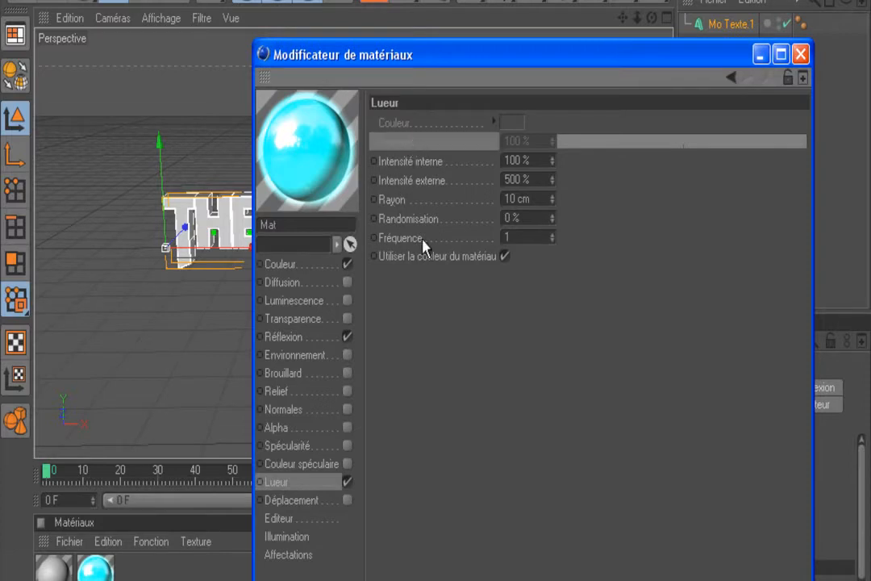
click(412, 257)
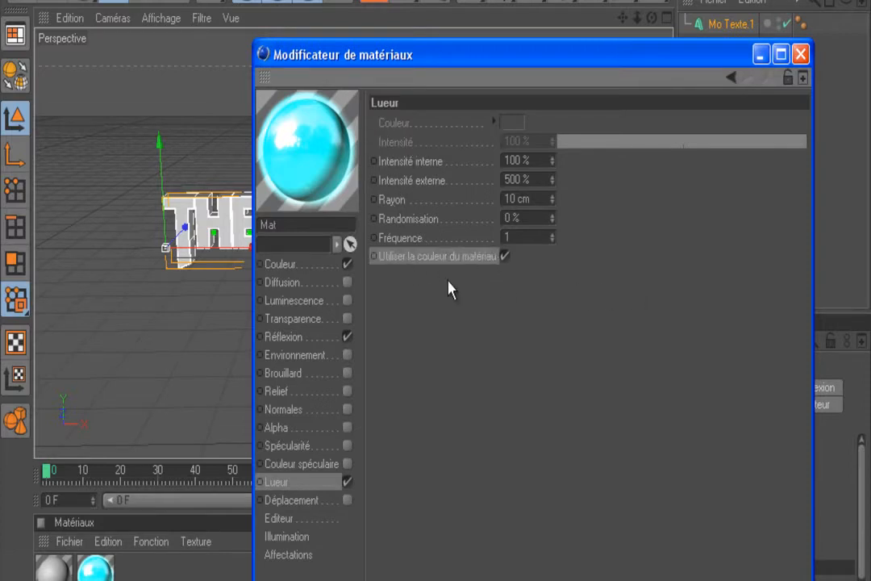
click(506, 256)
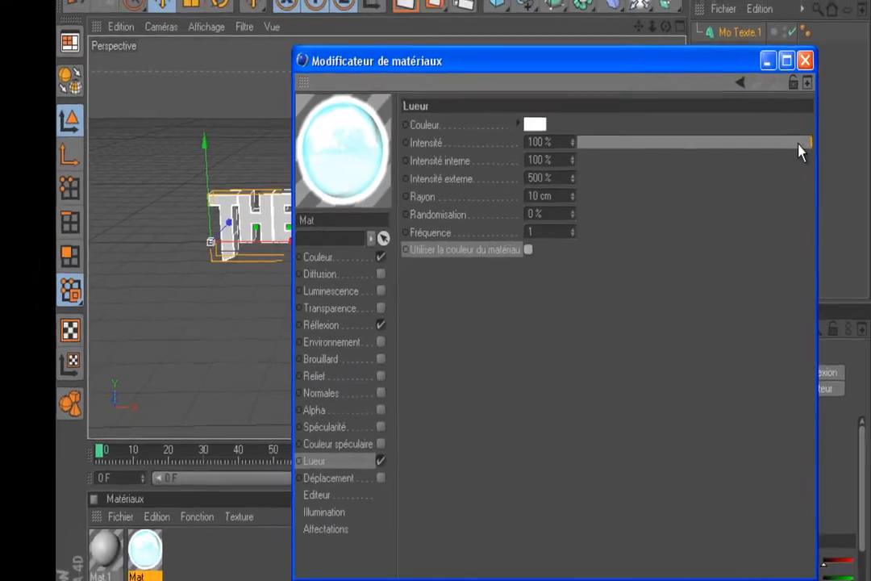
drag(795, 145, 779, 150)
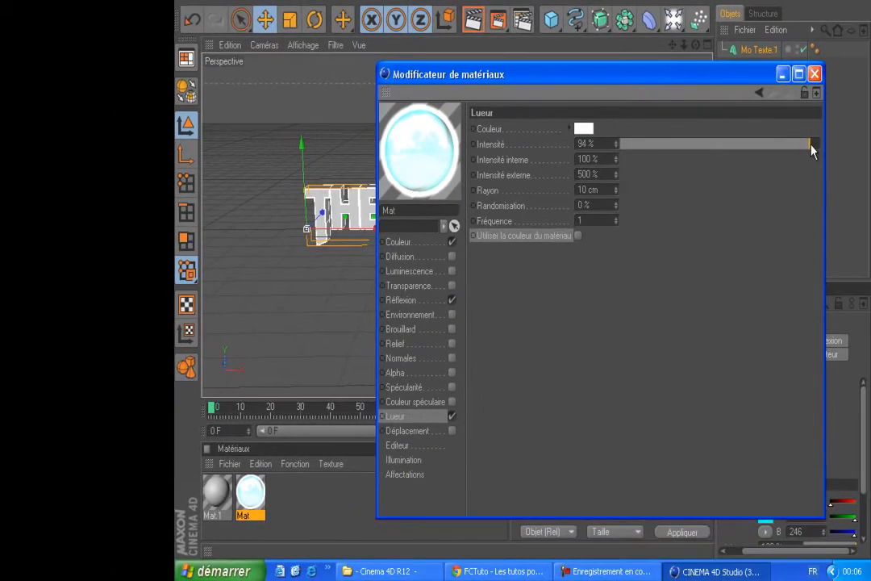
drag(719, 157, 724, 159)
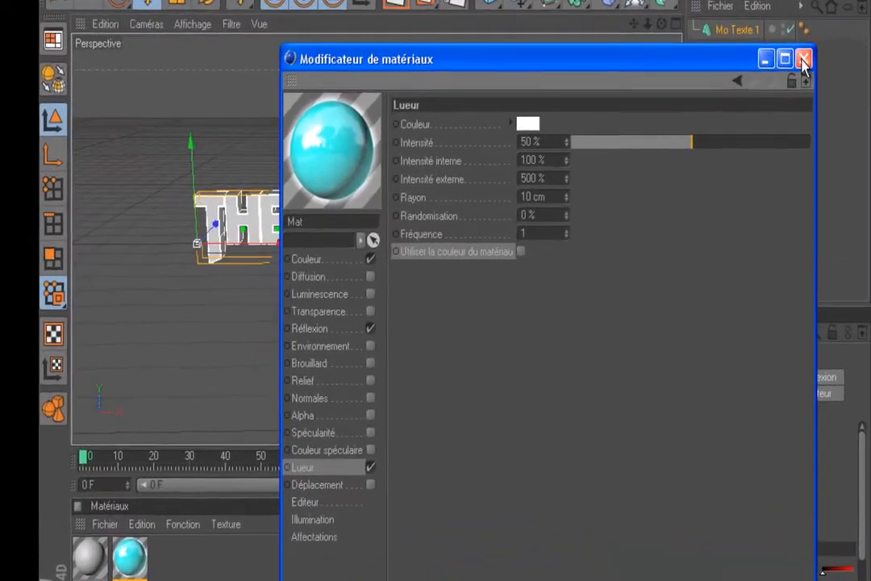
click(814, 74)
- Apply the cyan material "Mat" to the Mo Texte object and render the perspective view as a preview, leaving nothing selected
drag(108, 569, 741, 33)
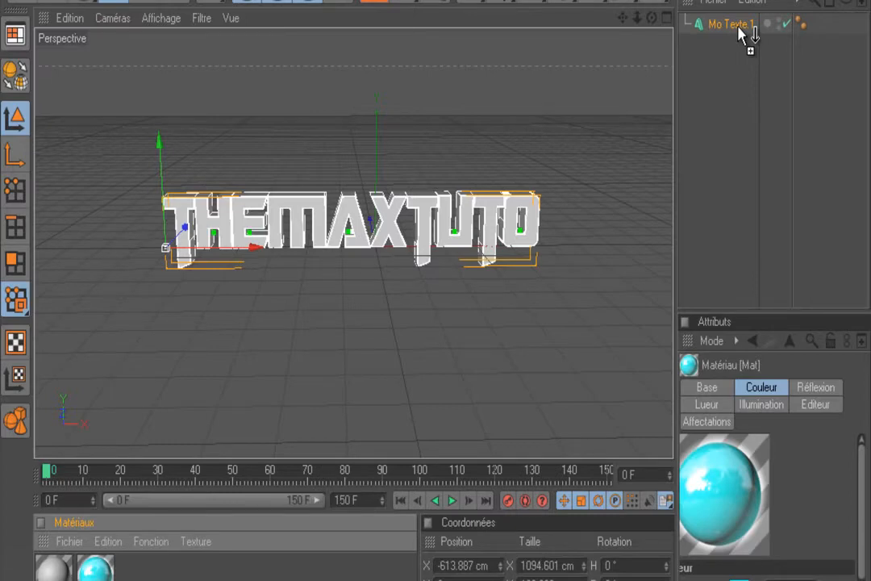
drag(739, 27, 739, 29)
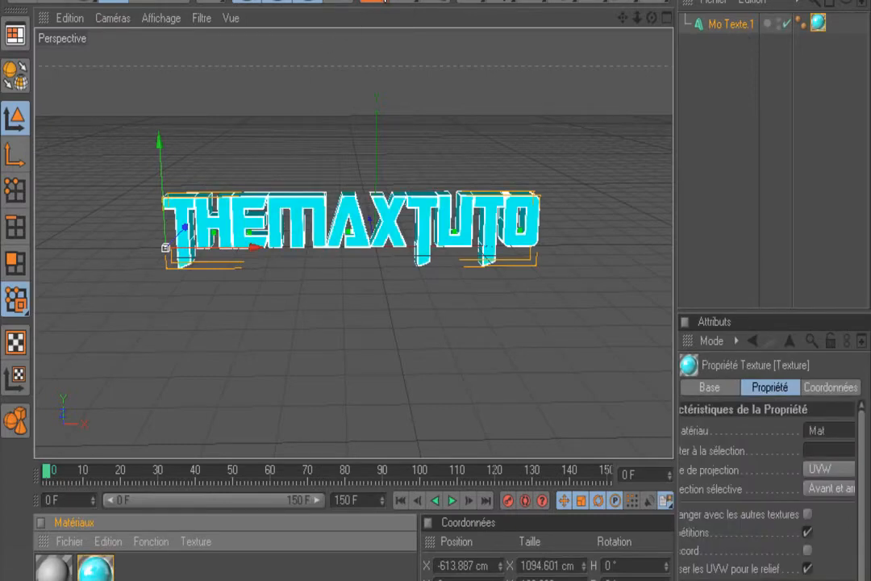
key(ctrl+r)
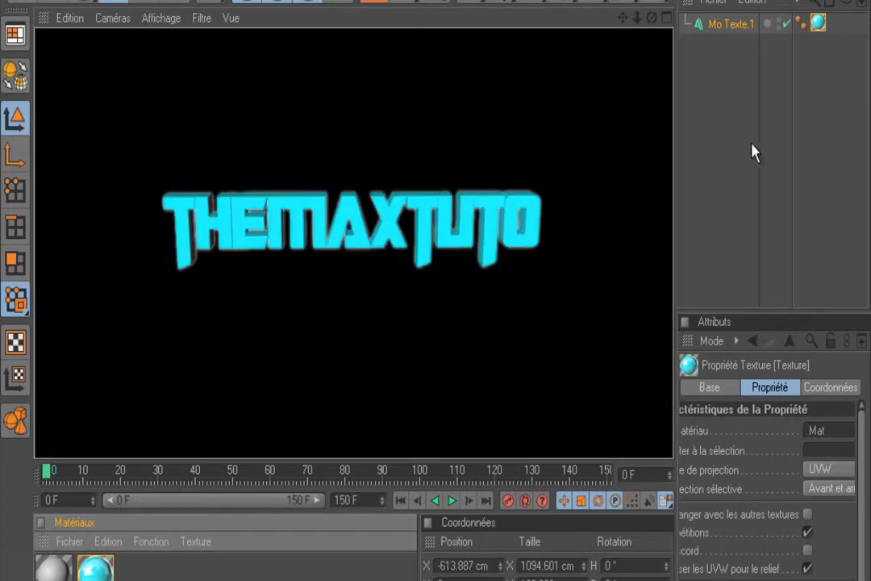
click(707, 149)
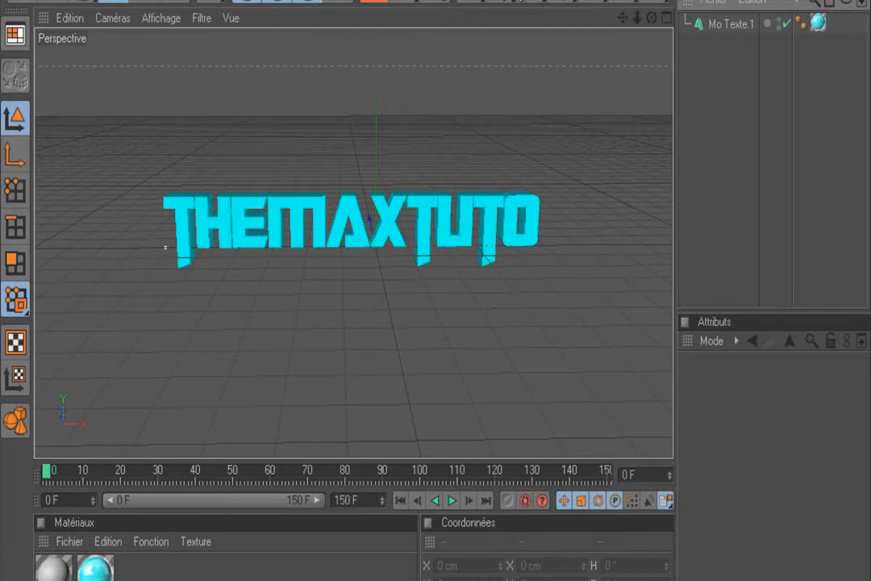
- Add a platonic solid and move it along X to about 581 cm, beside the final letter of the text
click(470, 3)
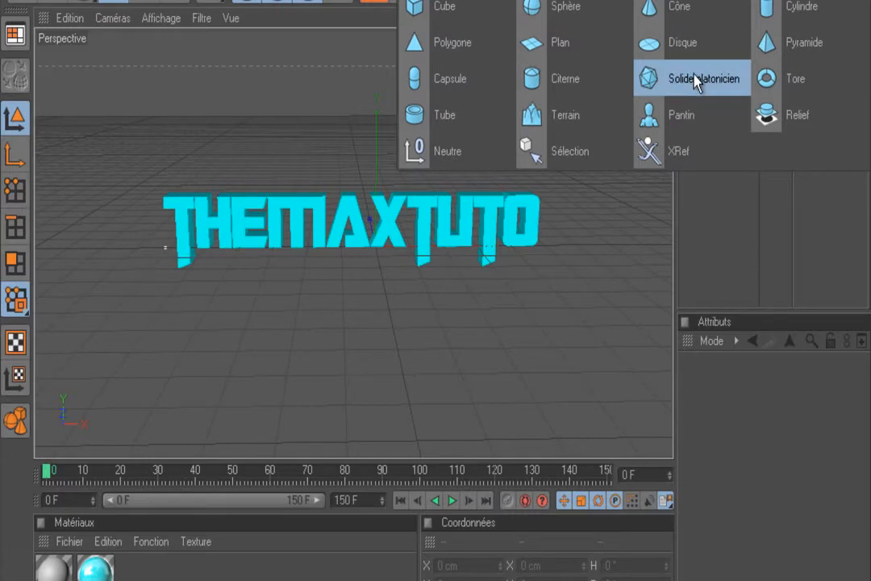
click(667, 80)
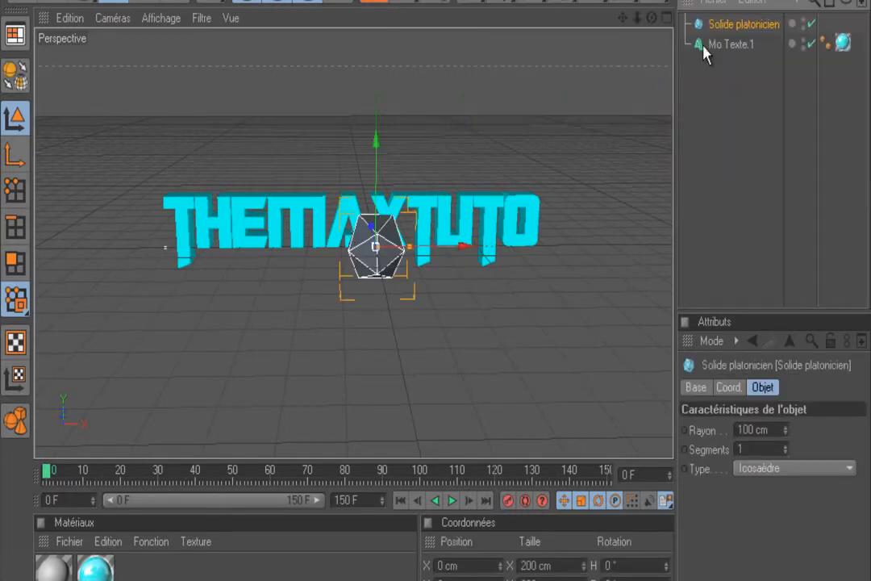
drag(432, 259, 434, 298)
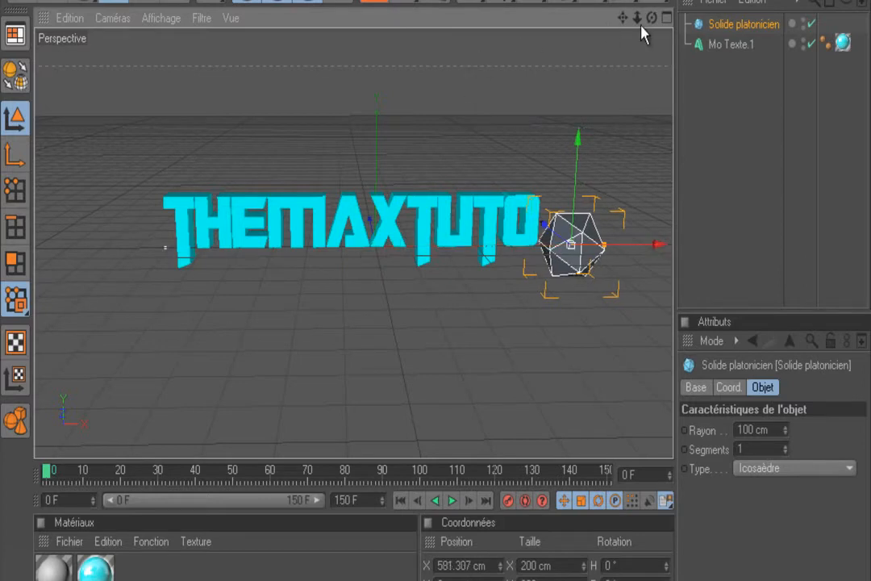
- Align the platonic solid with the text's height and depth, at about Y 71 cm and Z 27 cm
middle_click(446, 218)
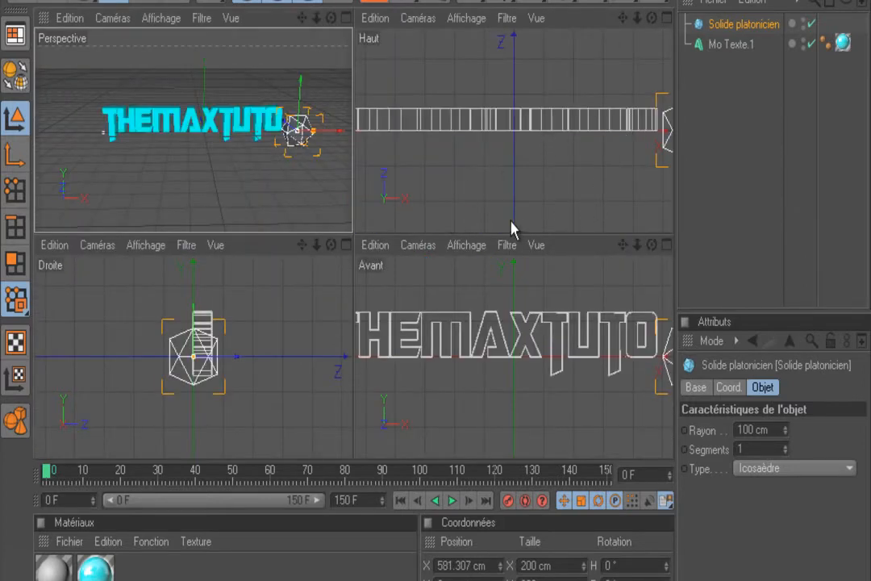
scroll(475, 175, down, 4)
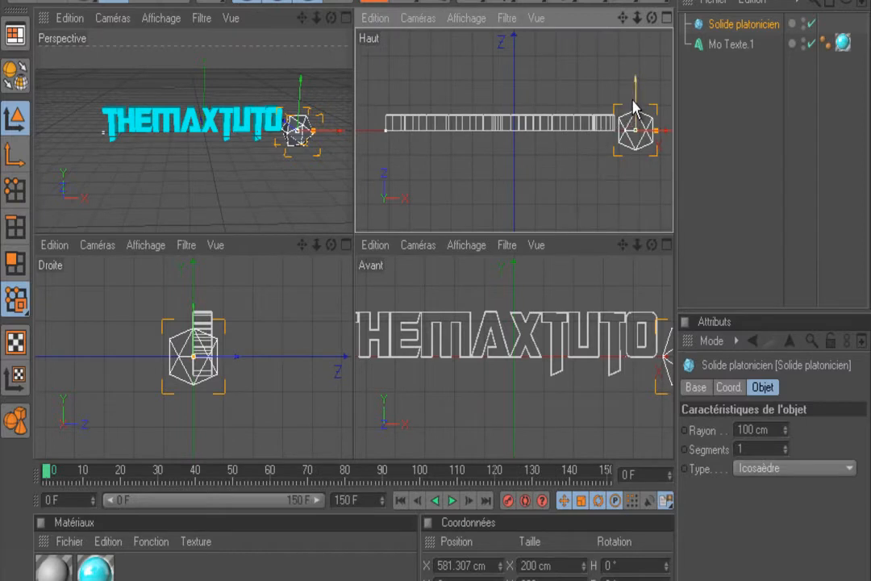
drag(634, 102, 437, 234)
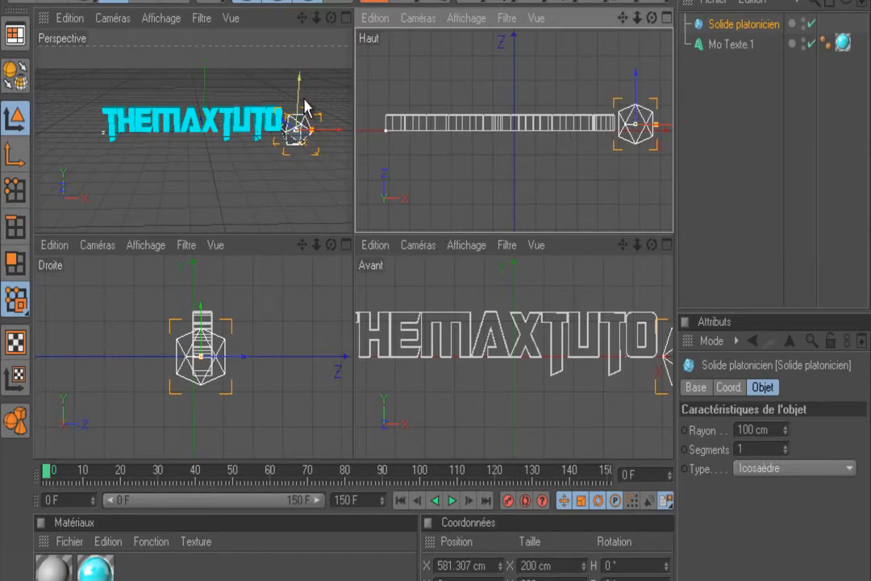
scroll(577, 316, down, 4)
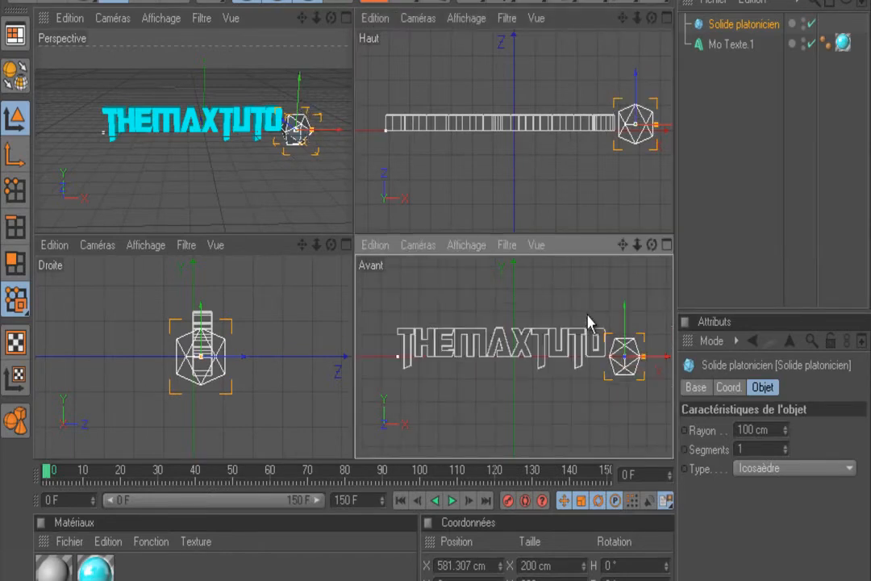
drag(614, 319, 613, 311)
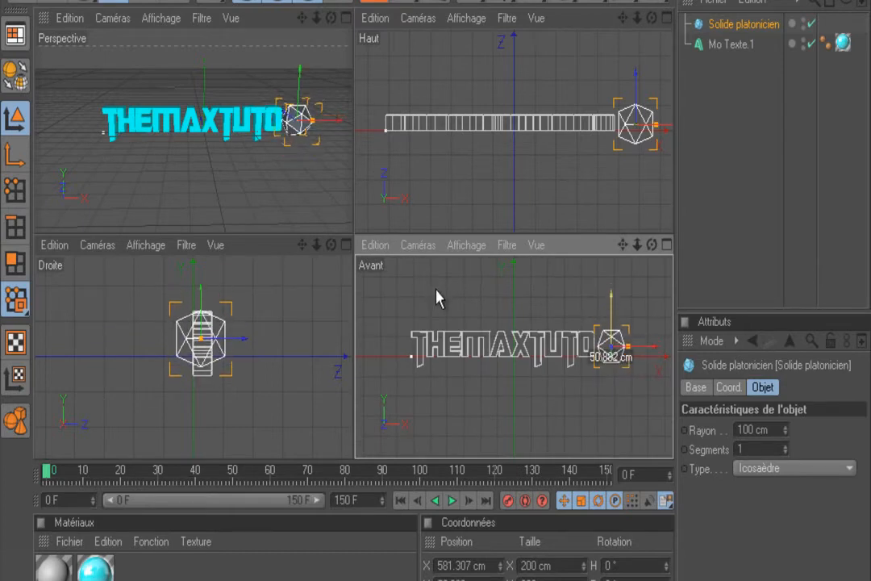
drag(435, 298, 435, 297)
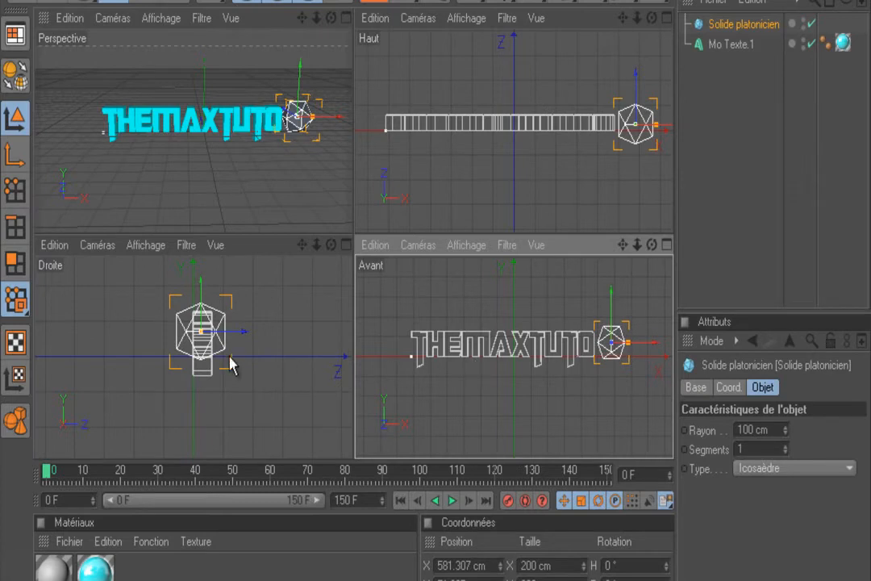
drag(225, 327, 226, 327)
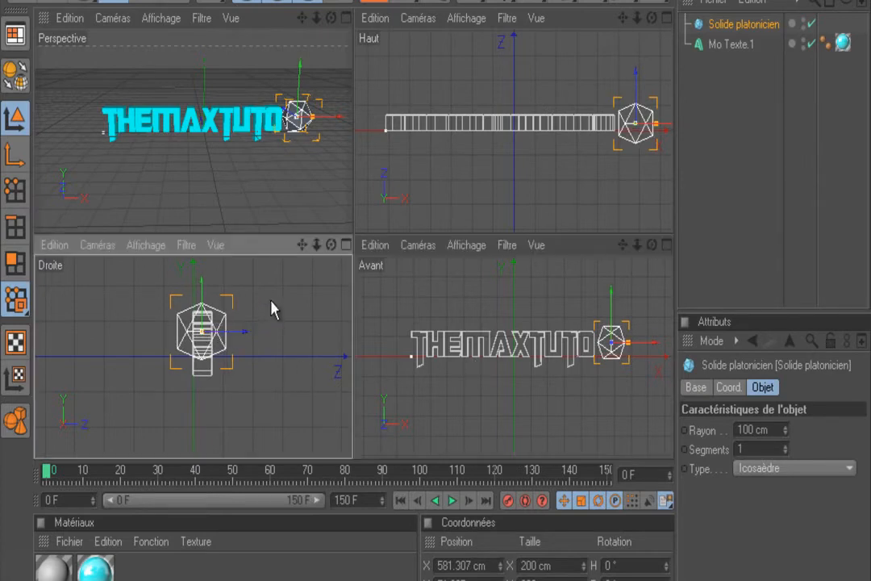
- Duplicate the platonic solid and move the copy along X to about -706 cm, in front of the text's first letter
click(578, 211)
key(ctrl+c)
key(ctrl+v)
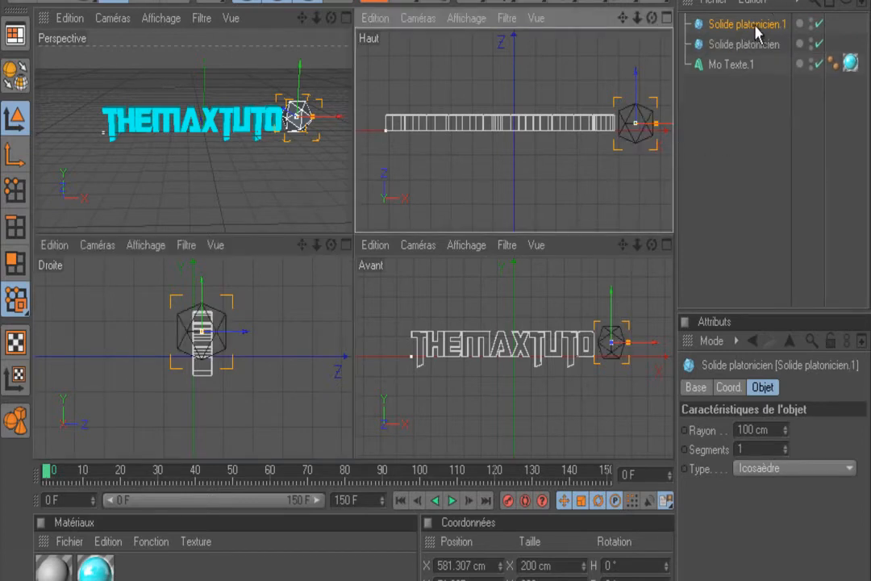
drag(657, 130, 438, 241)
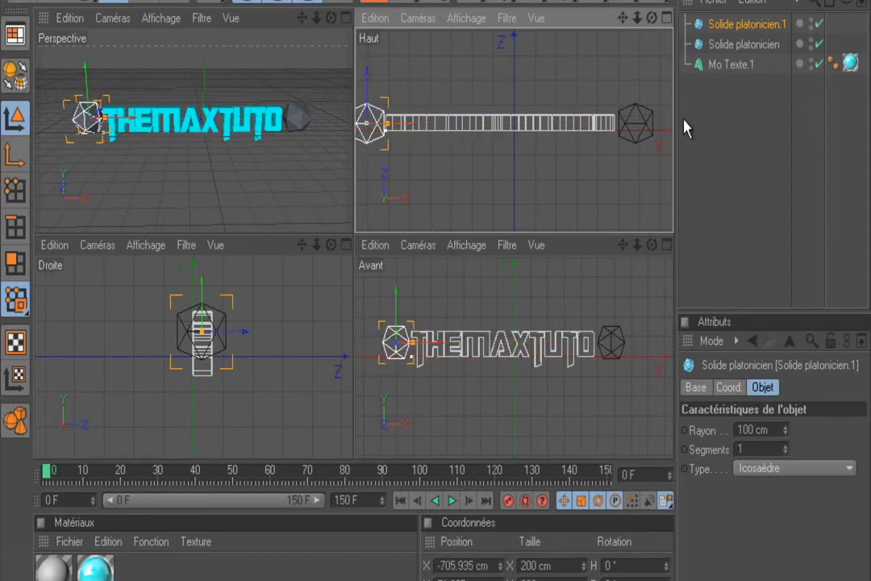
middle_click(239, 139)
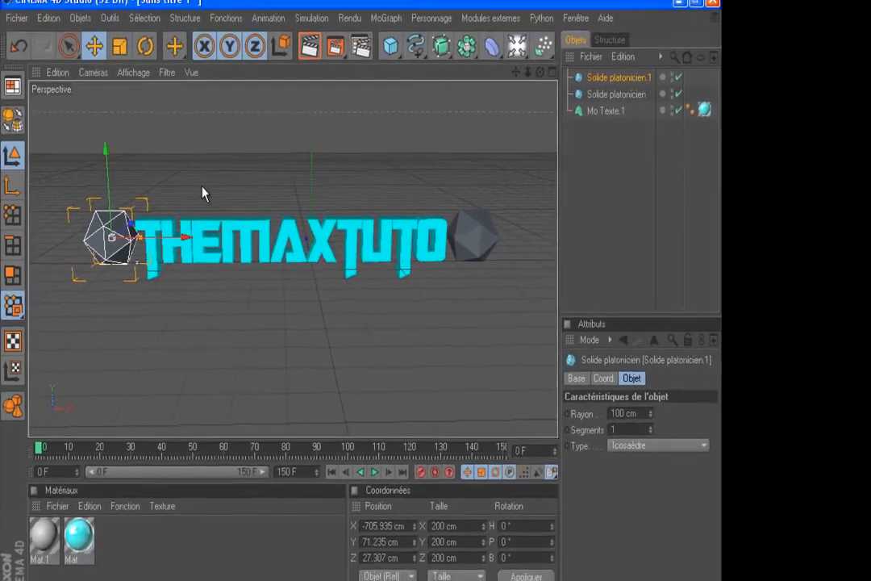
middle_click(299, 191)
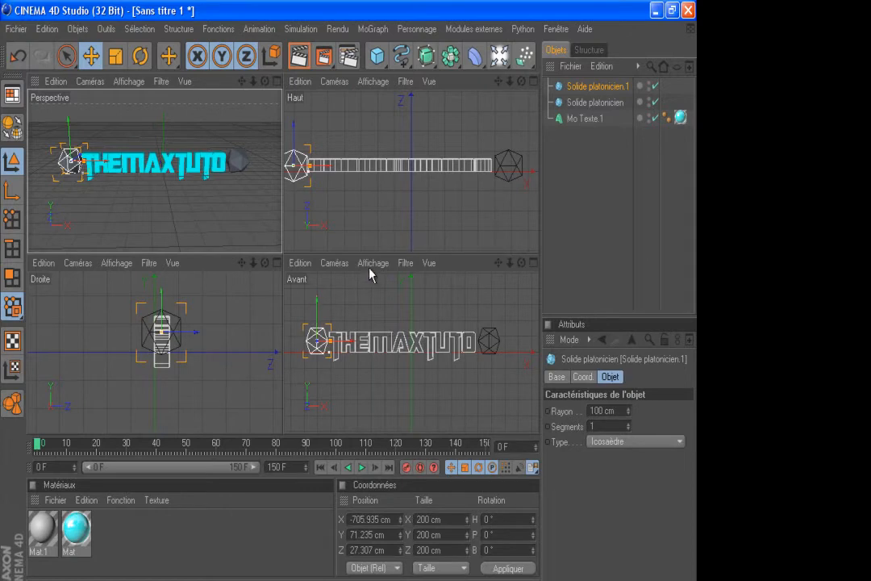
middle_click(208, 204)
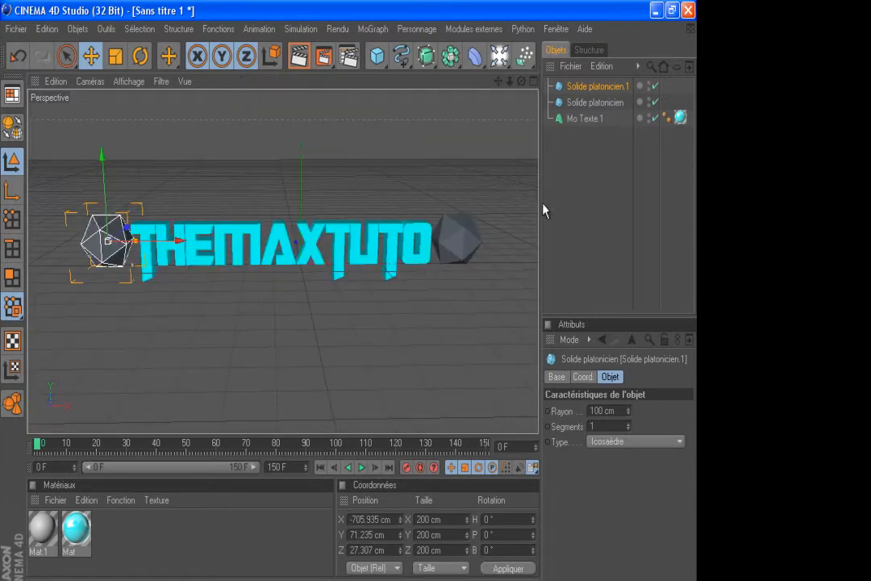
- Scale the copied solid beside the first letter to about 151 cm and move it to about X -681 cm, Y 57 cm
click(597, 220)
click(523, 82)
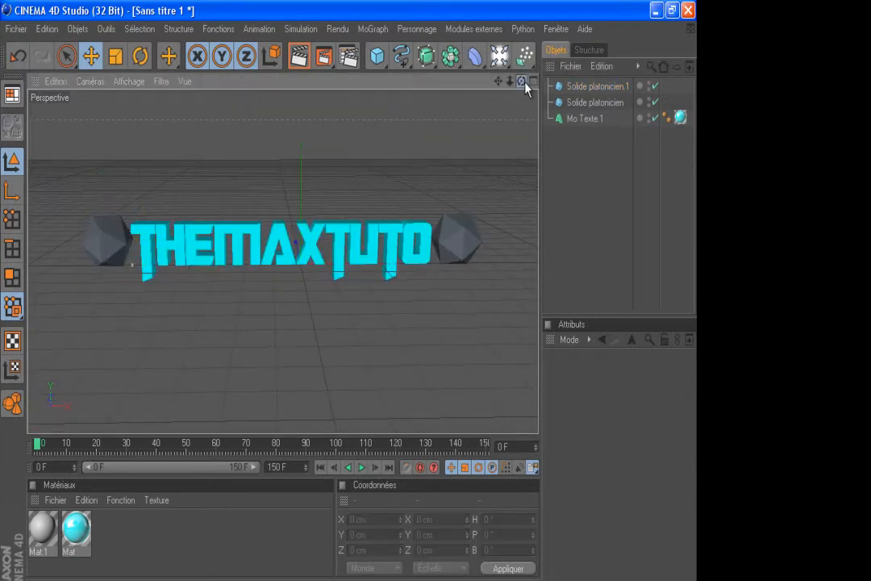
click(455, 231)
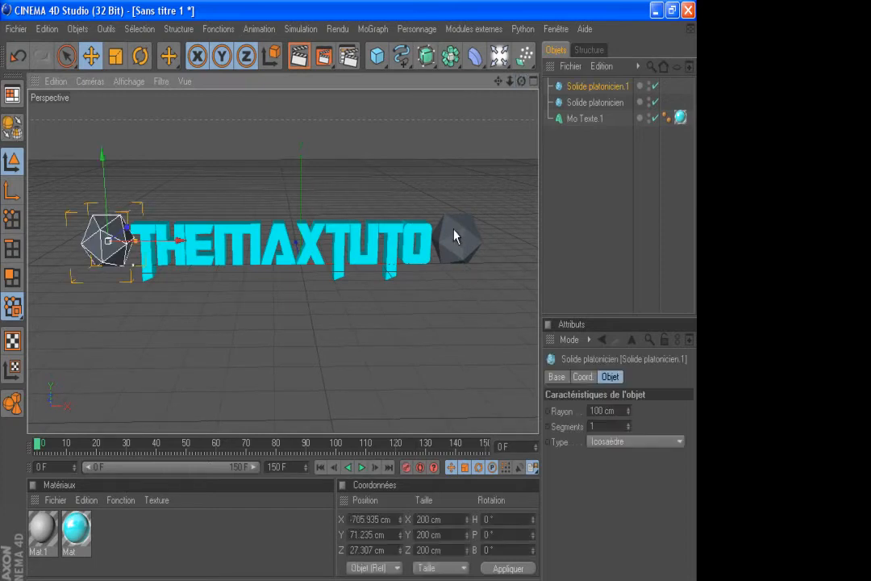
click(116, 56)
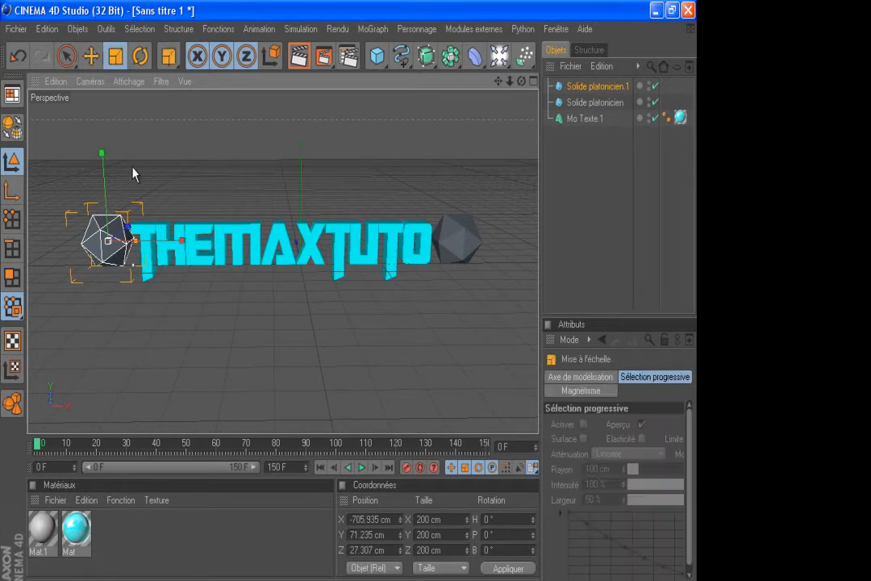
drag(348, 299, 348, 300)
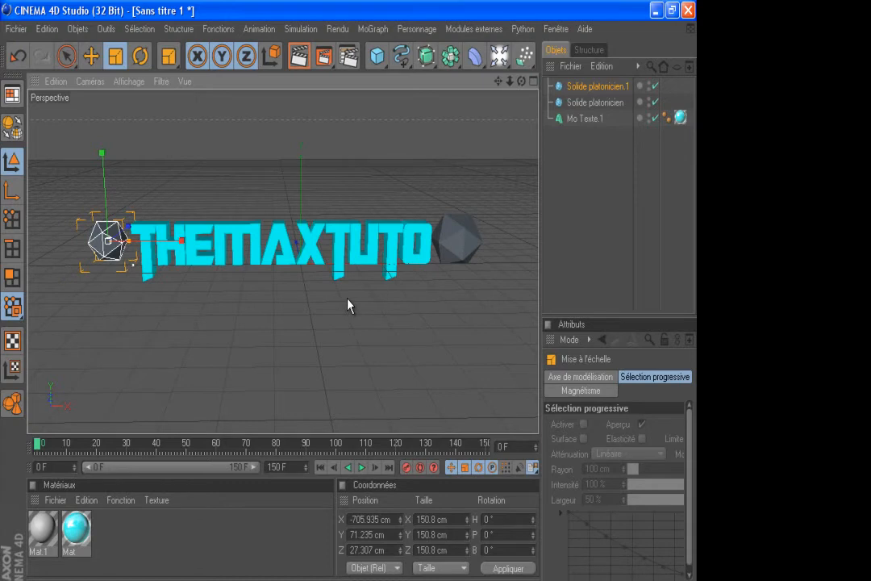
click(91, 55)
drag(111, 171, 110, 176)
drag(146, 250, 434, 215)
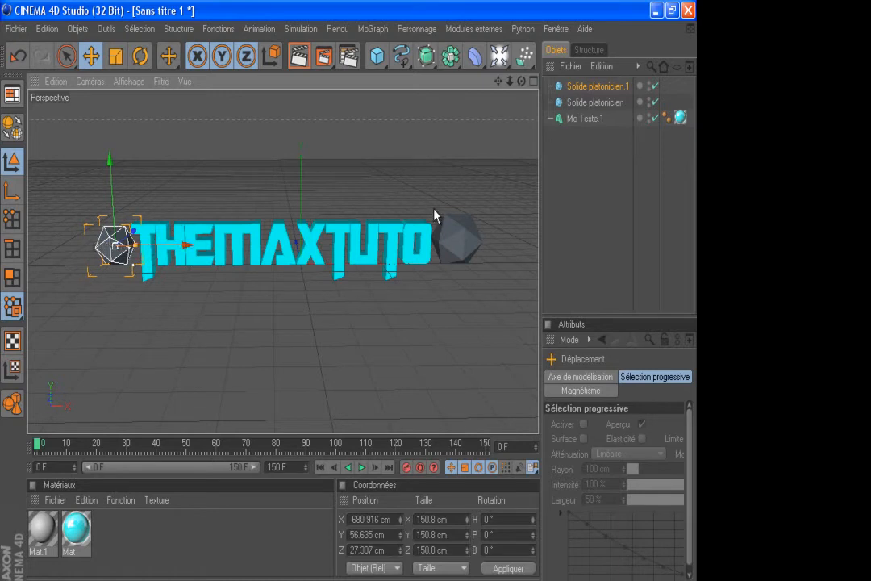
- Scale the original solid beside the final letter to about 159 cm and move it closer to the text, at about X 558 cm
click(116, 55)
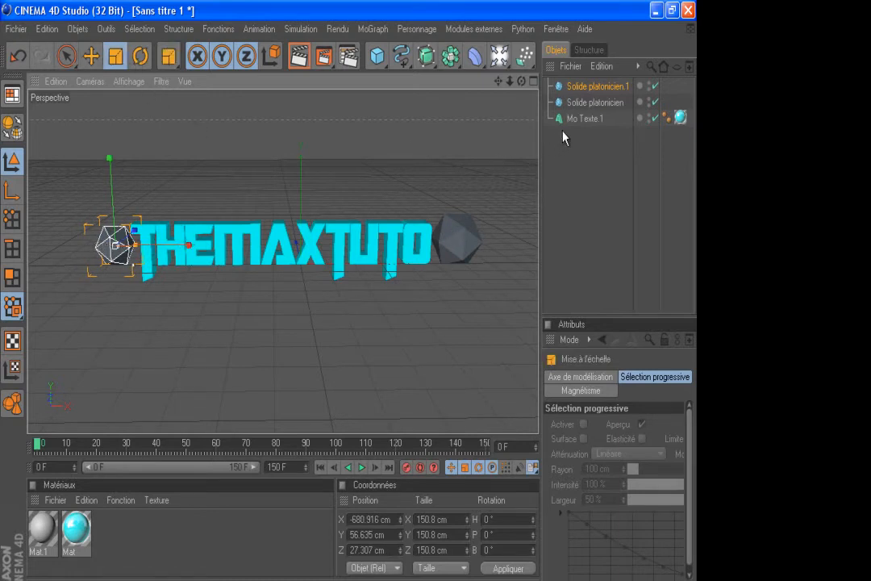
click(575, 103)
drag(476, 228, 354, 305)
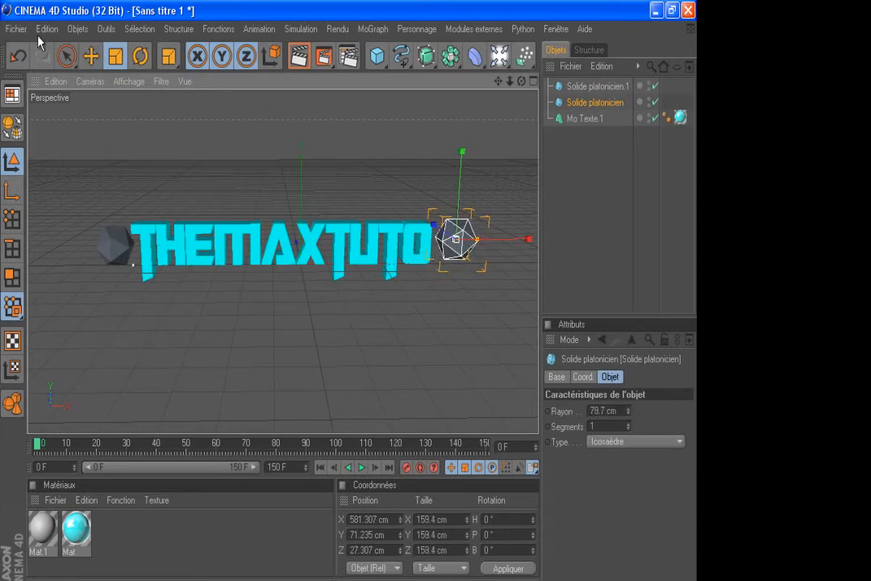
click(91, 55)
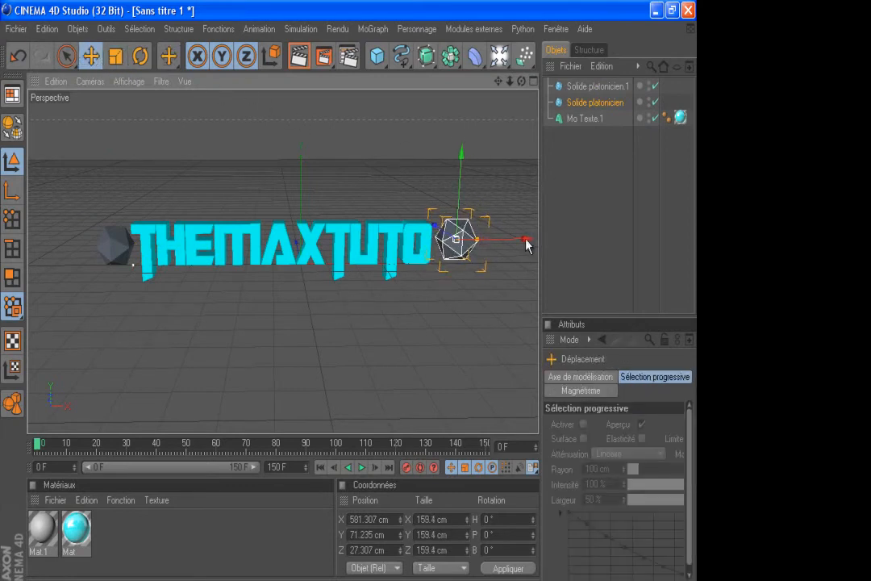
drag(526, 246, 520, 247)
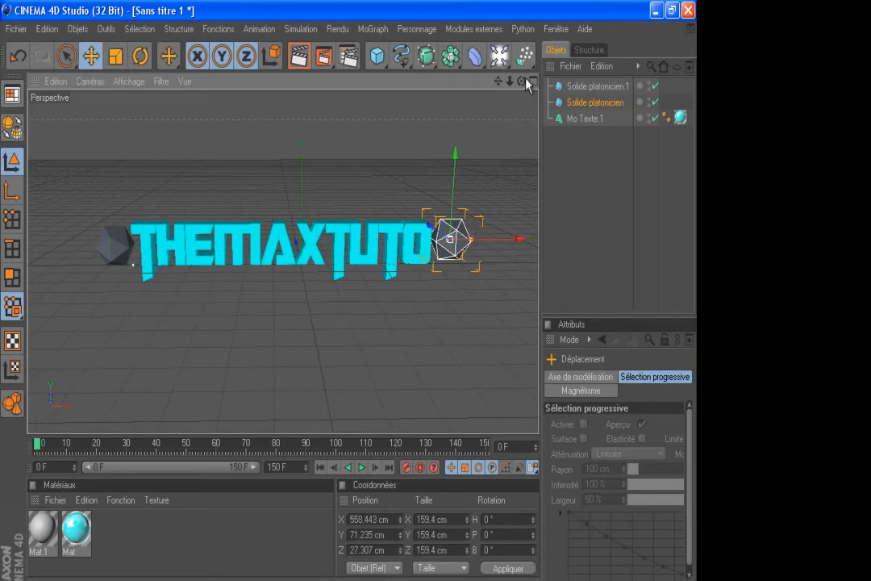
drag(523, 81, 349, 301)
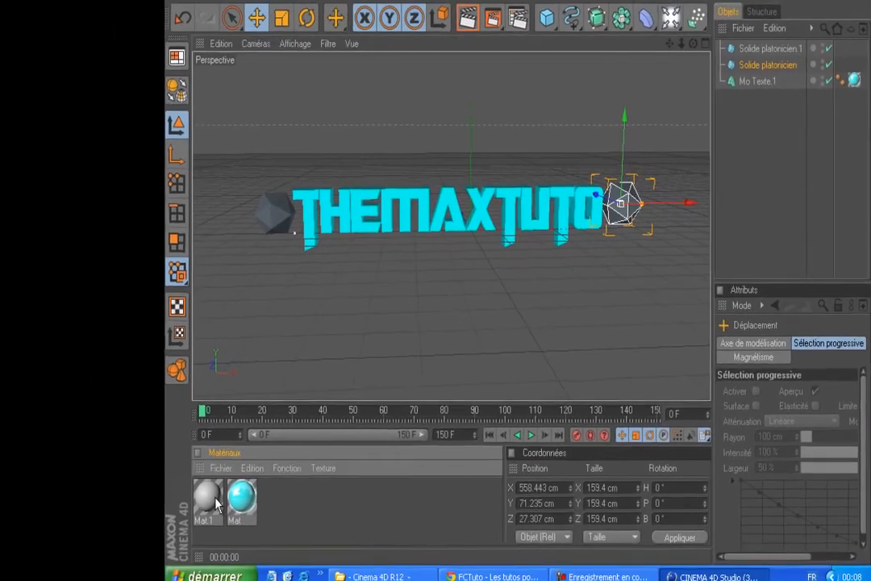
- Set the colour of material "Mat.1" to pure red, RGB 255, 0, 0
double_click(57, 573)
click(419, 242)
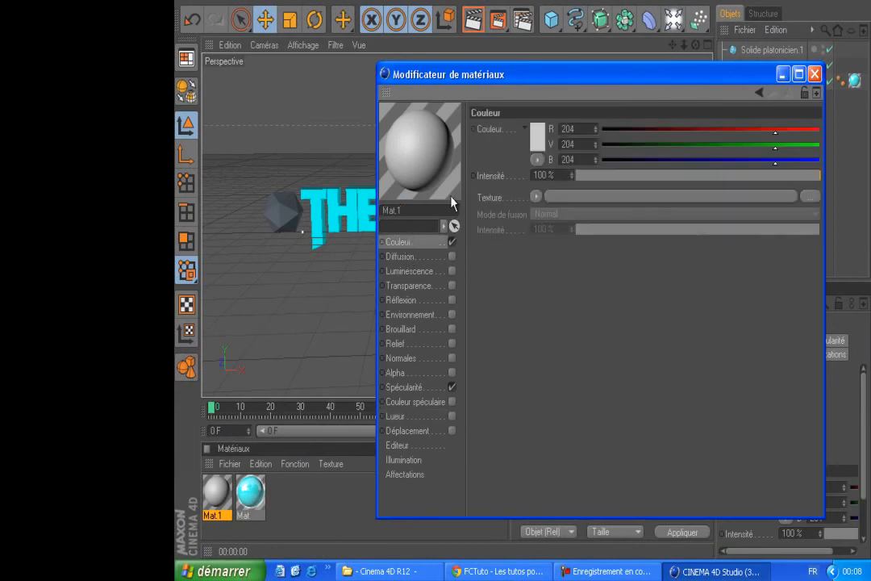
click(539, 137)
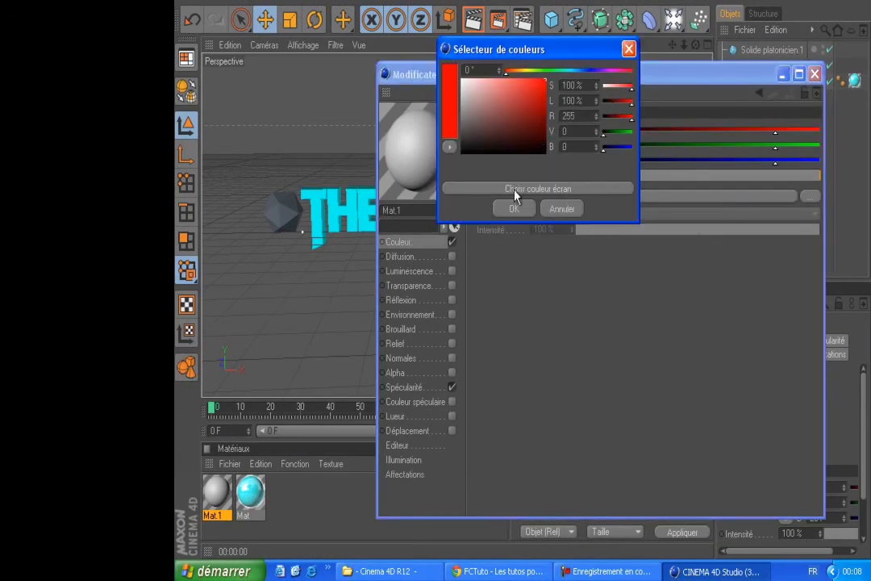
click(514, 208)
- Enable reflection on material "Mat.1" at 50% intensity and disable its specularity
click(451, 300)
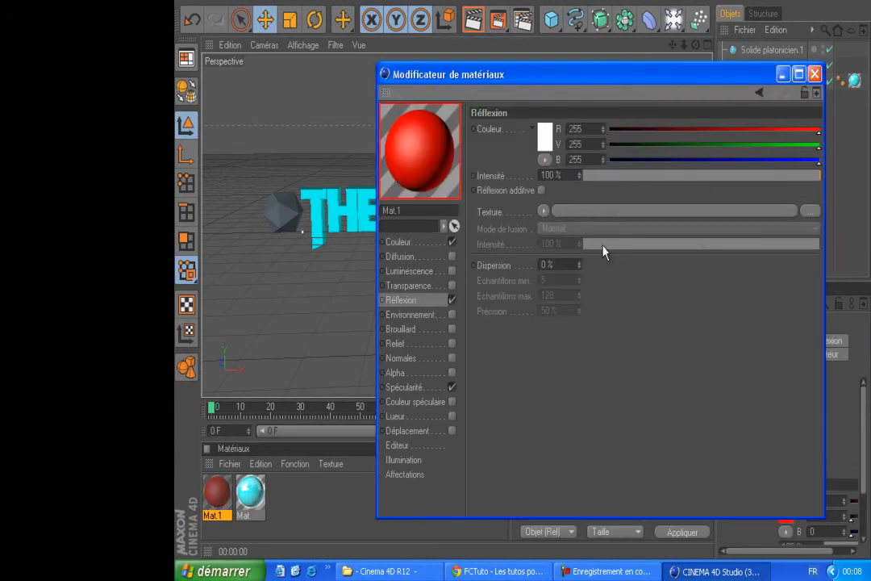
drag(816, 175, 721, 175)
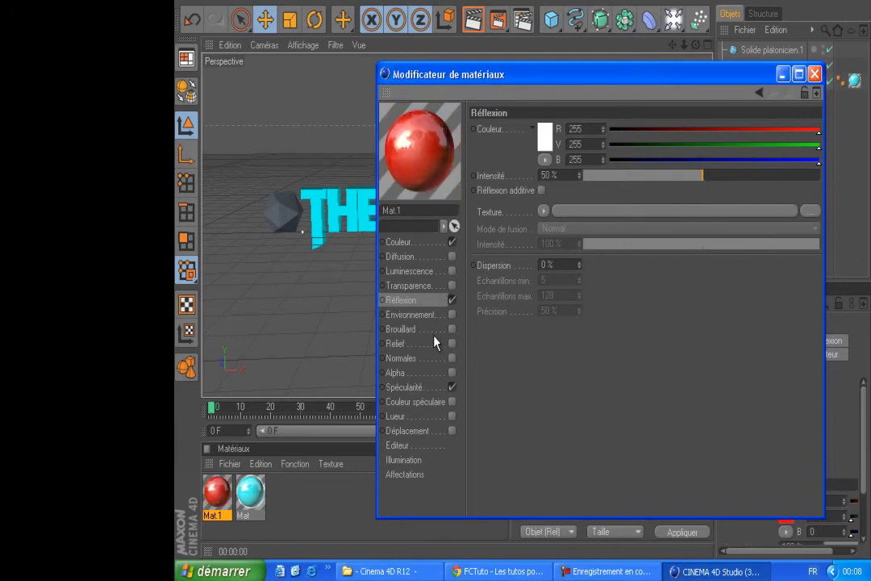
click(453, 388)
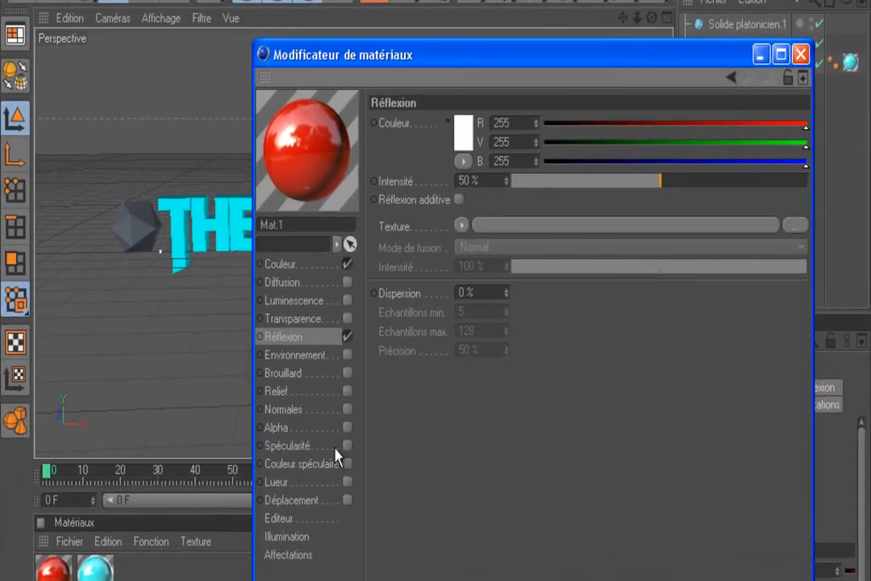
- Enable a white glow on material "Mat.1" at 49% intensity without using the material colour, and close the material editor
click(319, 483)
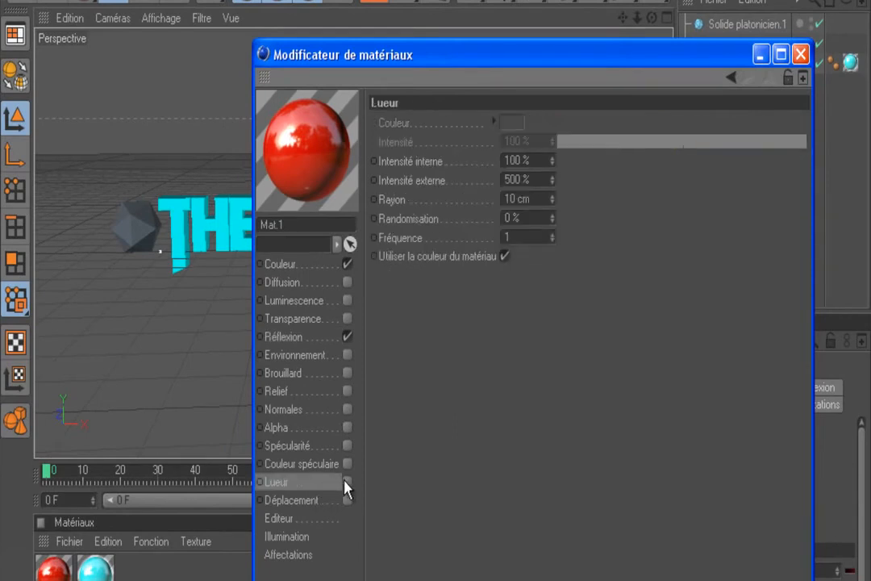
click(347, 483)
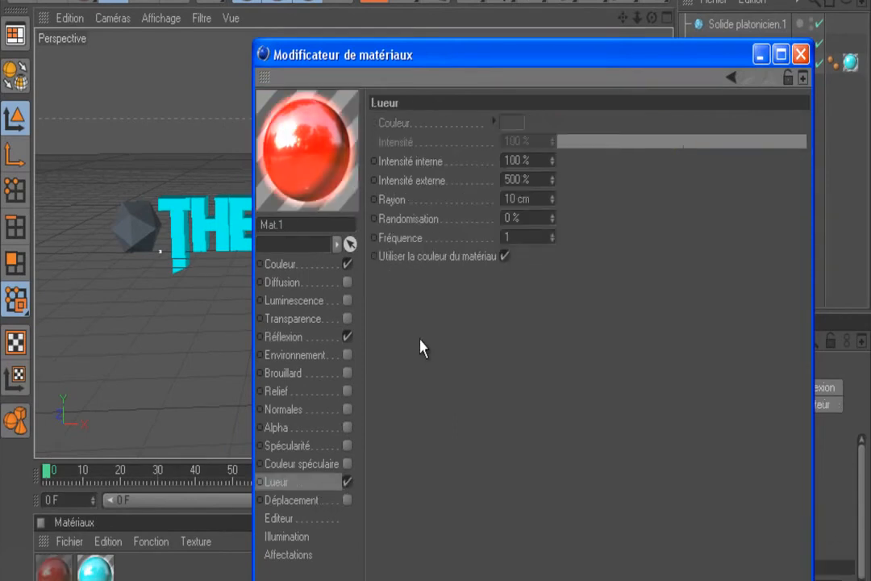
click(505, 257)
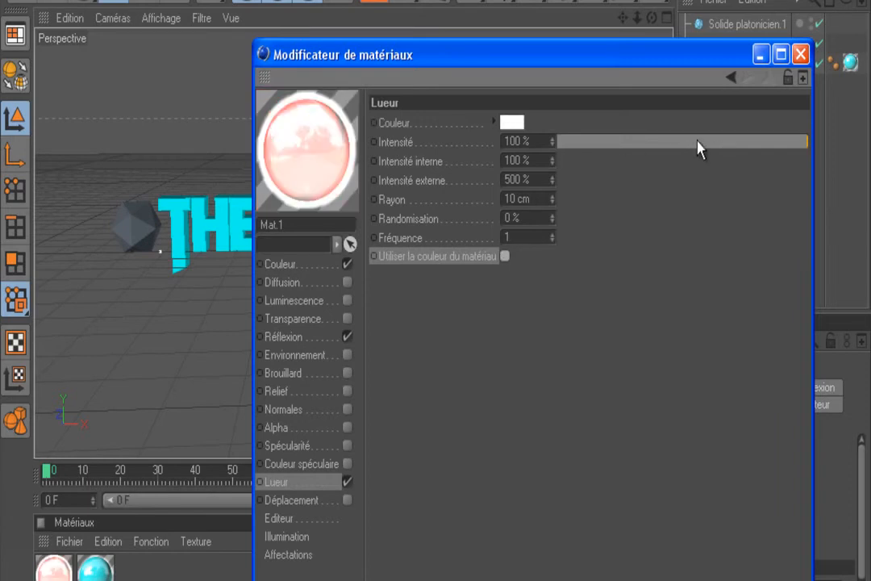
drag(783, 135, 685, 165)
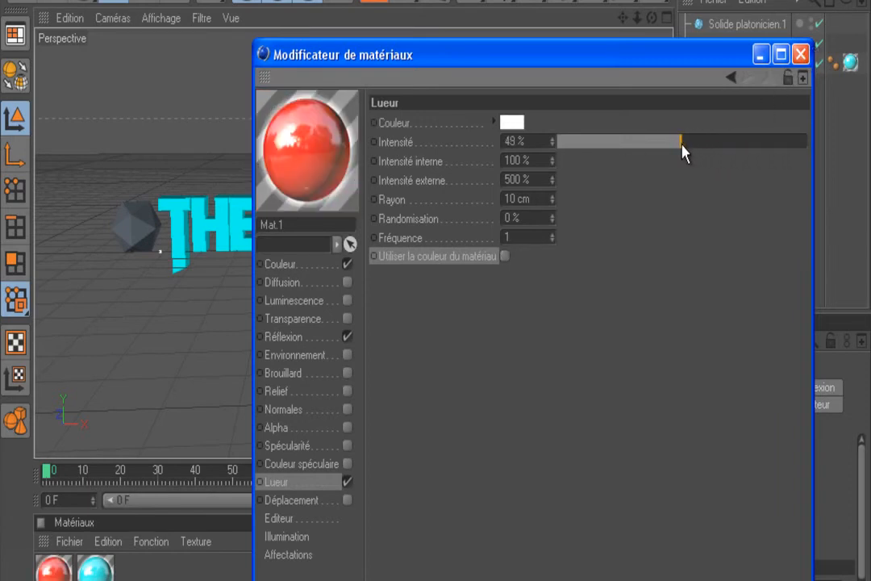
click(800, 54)
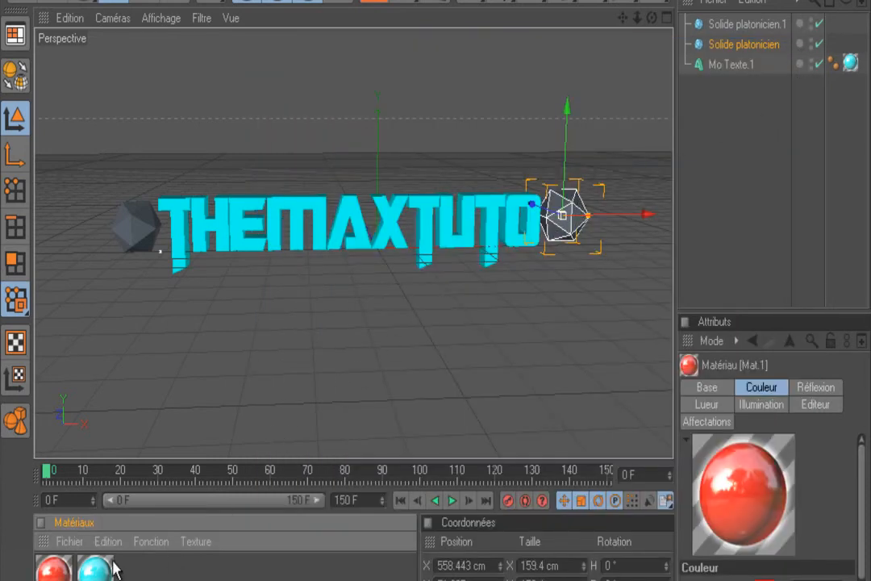
- Apply the red material "Mat.1" to both platonic solids and preview the scene with a viewport render
drag(94, 569, 754, 30)
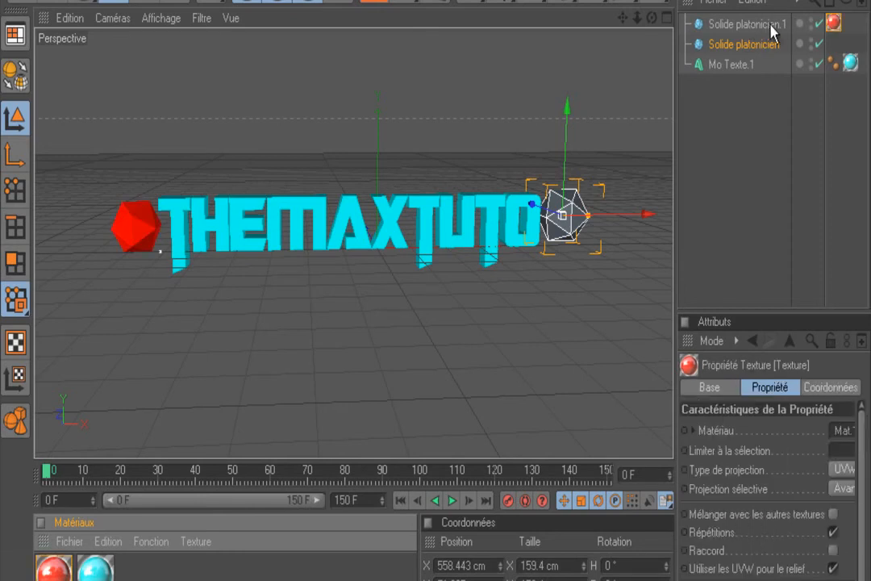
drag(54, 573, 740, 50)
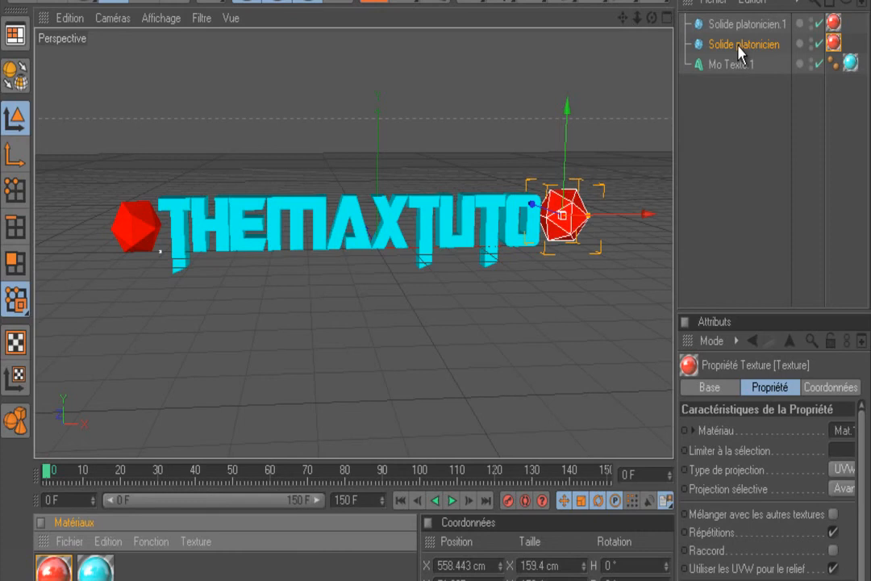
click(748, 160)
key(ctrl+r)
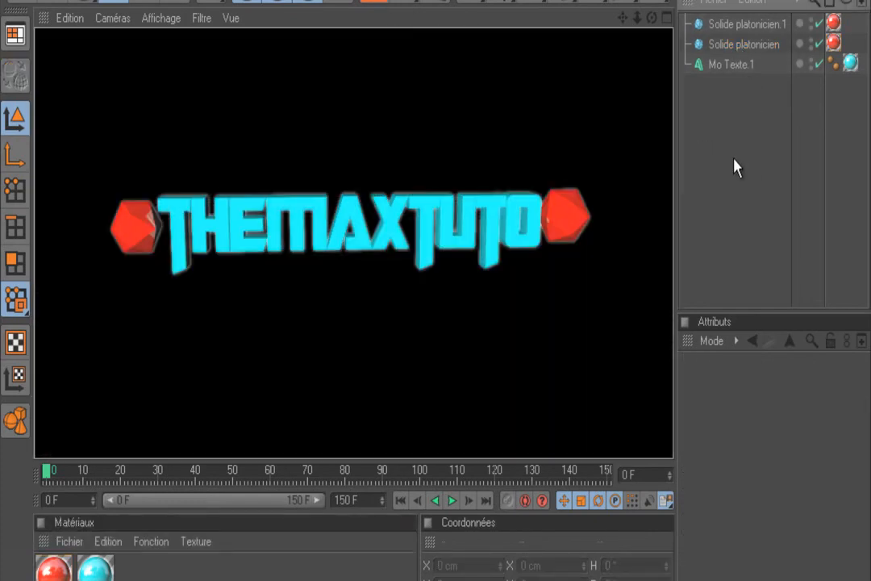
click(617, 132)
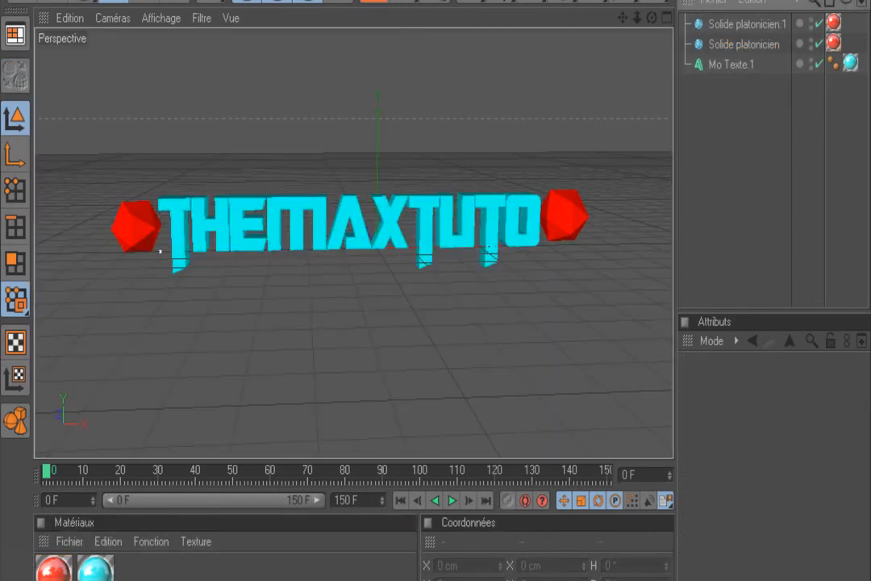
- Add a floor object (Sol) beneath the text and the two solids
click(636, 2)
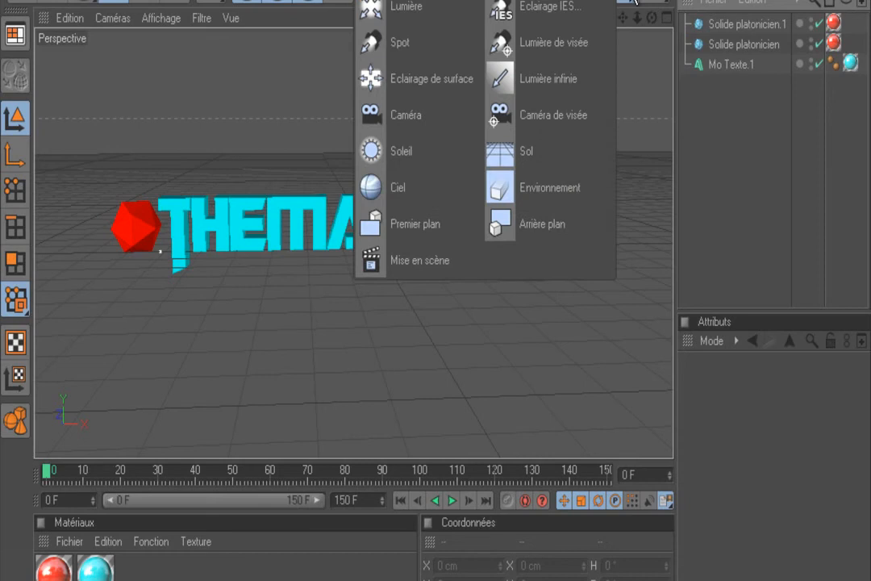
click(565, 159)
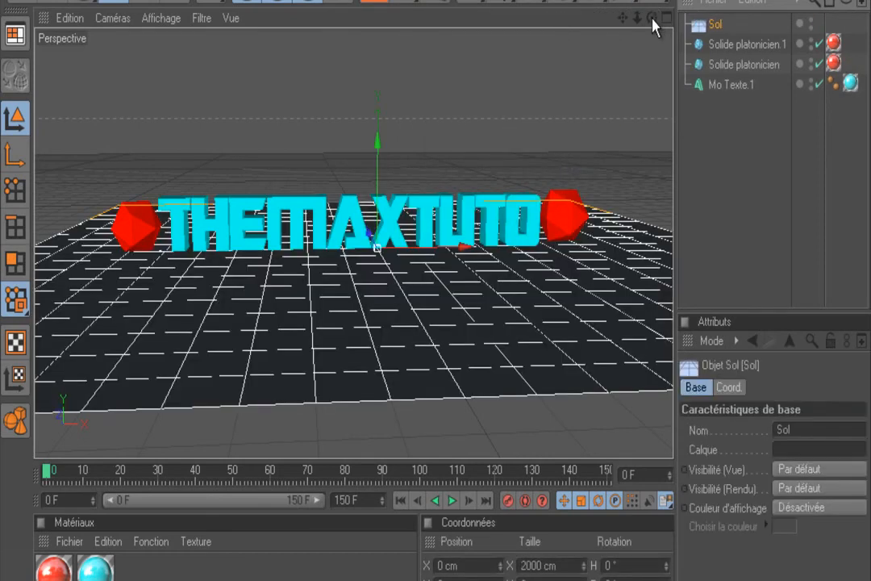
drag(652, 18, 436, 290)
scroll(577, 90, up, 2)
scroll(576, 87, up, 1)
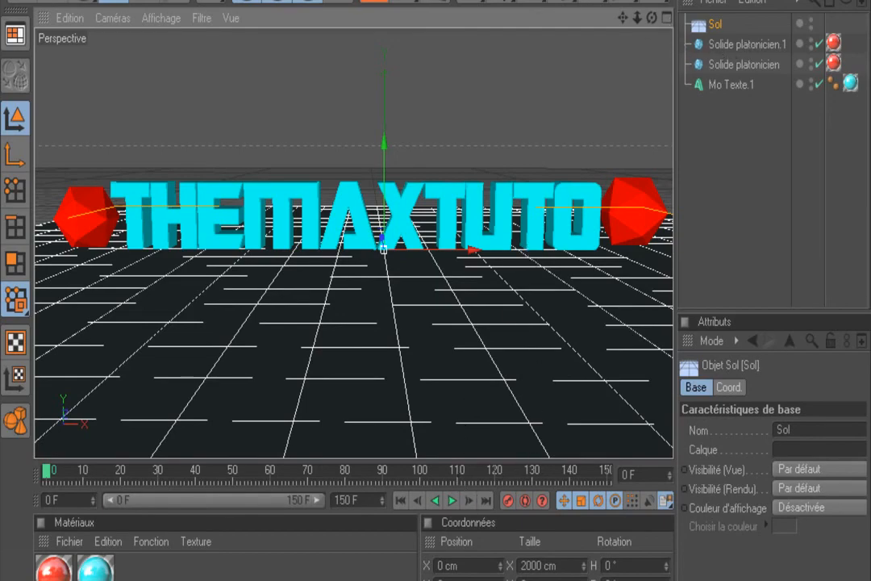
key(r)
drag(389, 233, 365, 194)
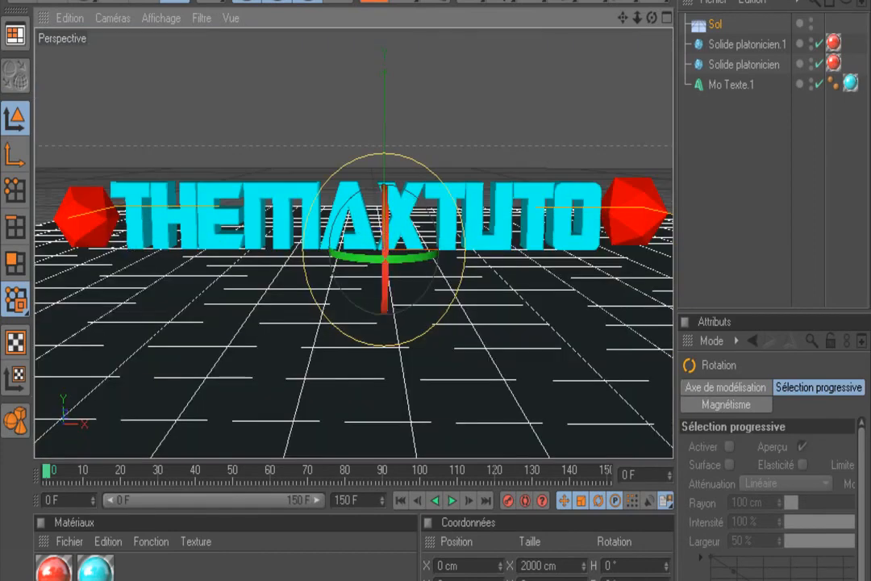
key(e)
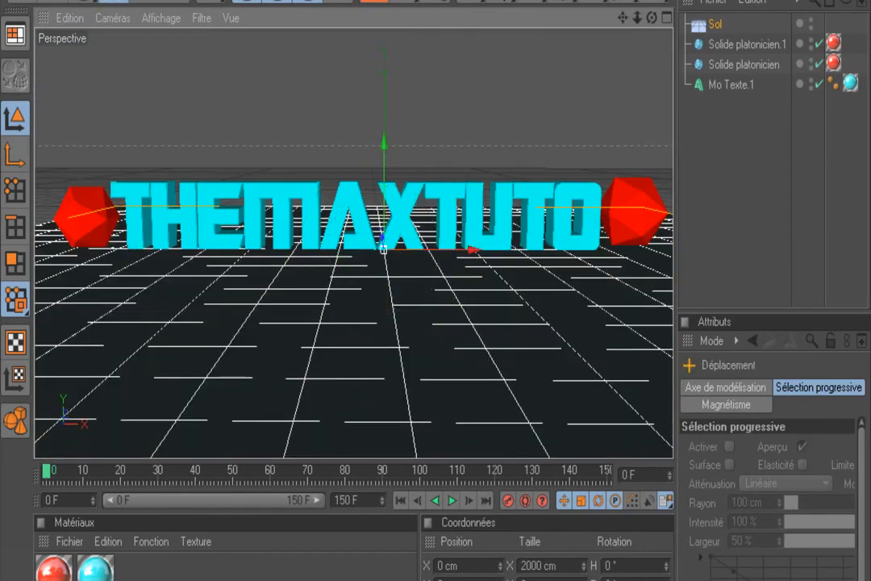
- Duplicate the floor object Sol and rotate the copy upright to form a back wall
click(713, 24)
key(ctrl+c)
key(ctrl+v)
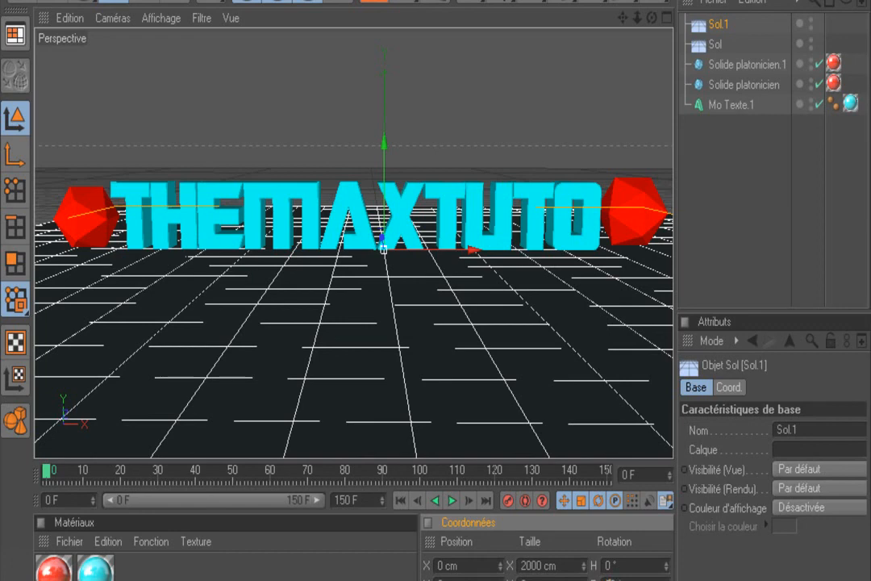
key(Return)
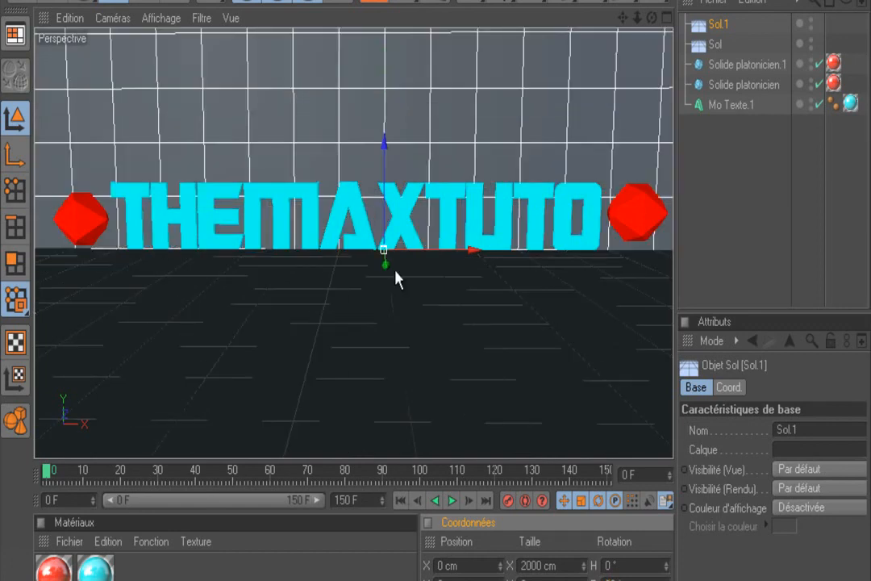
- Move the upright floor copy back behind the text, towards the rear edge of the floor
drag(652, 17, 440, 304)
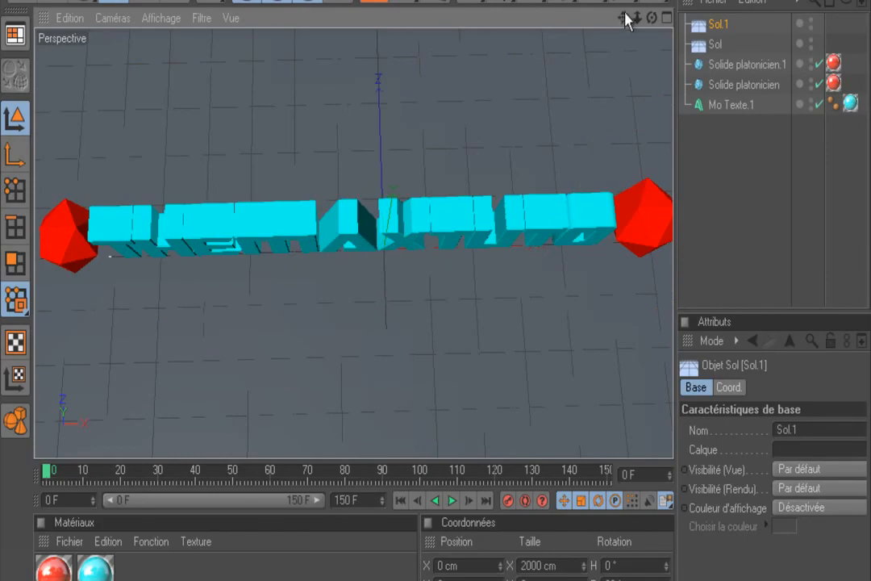
drag(623, 18, 421, 374)
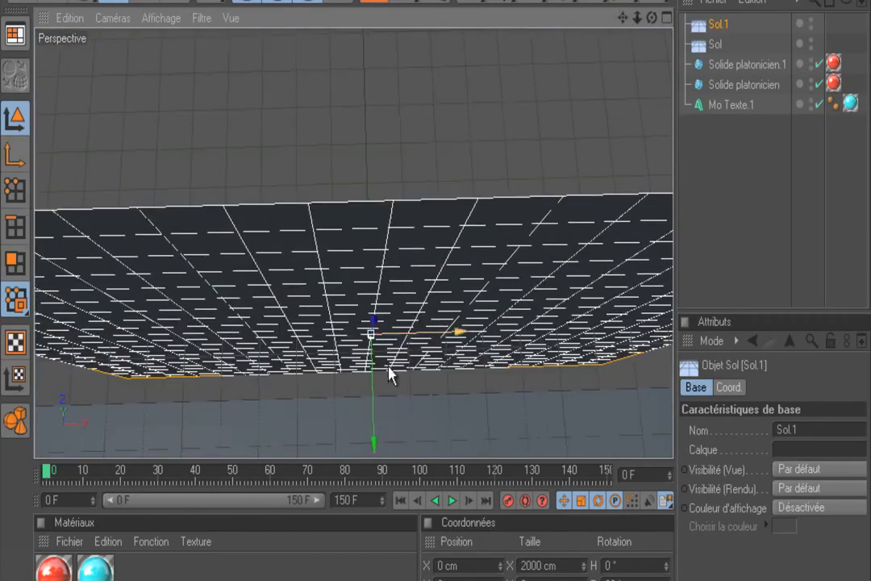